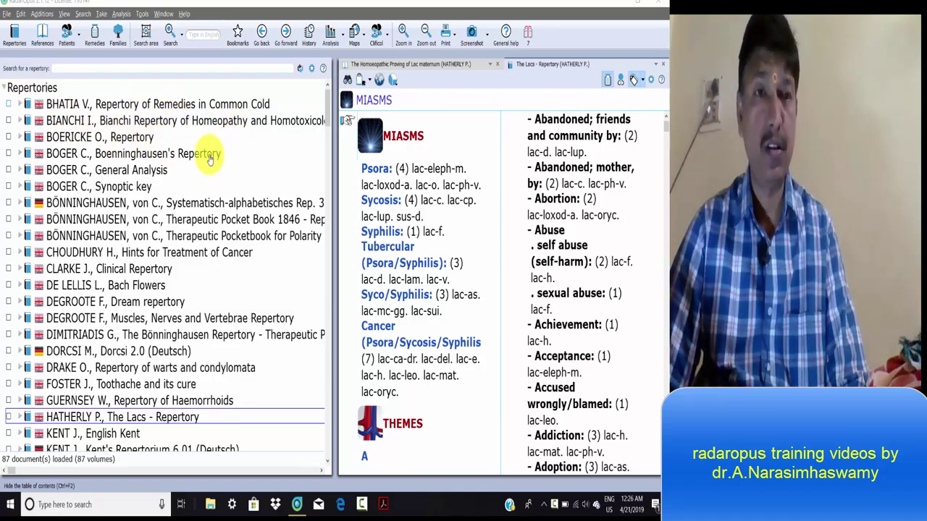
- Scroll through the repertory list to locate DEGROOTE F., Dream repertory
scroll(219, 185, "down", 2)
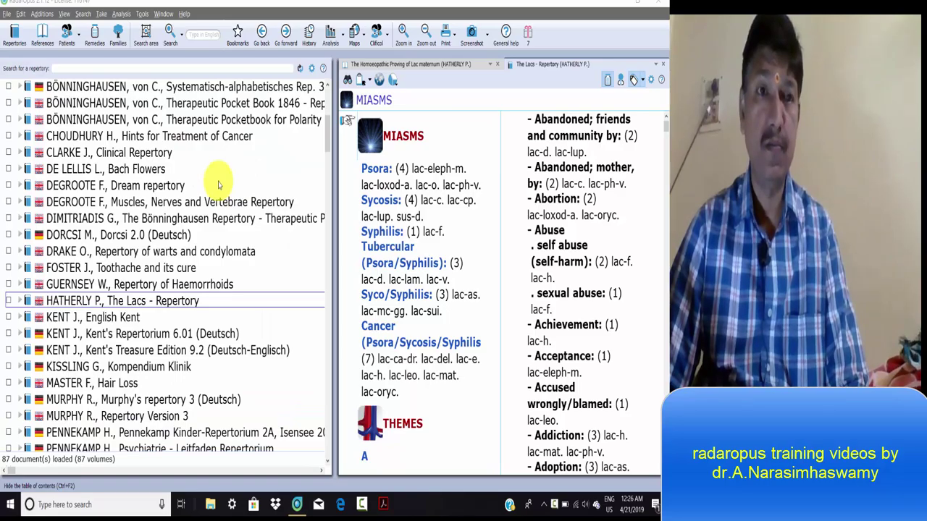
scroll(218, 184, "down", 2)
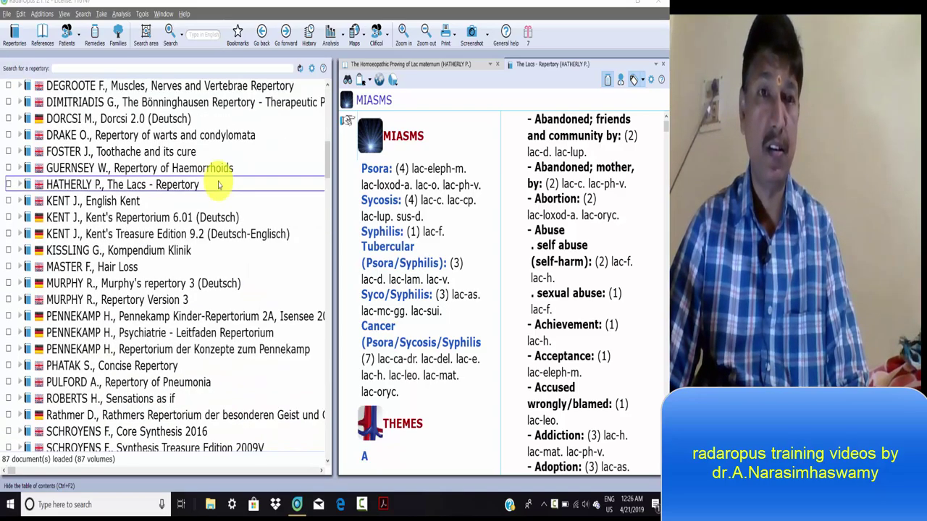
scroll(219, 182, "down", 3)
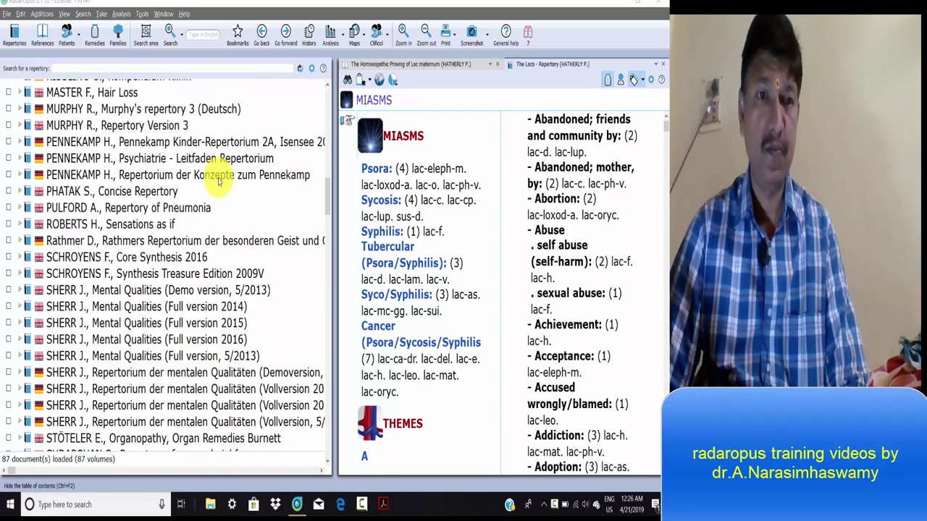
scroll(219, 181, "down", 3)
scroll(176, 239, "up", 4)
scroll(175, 228, "up", 7)
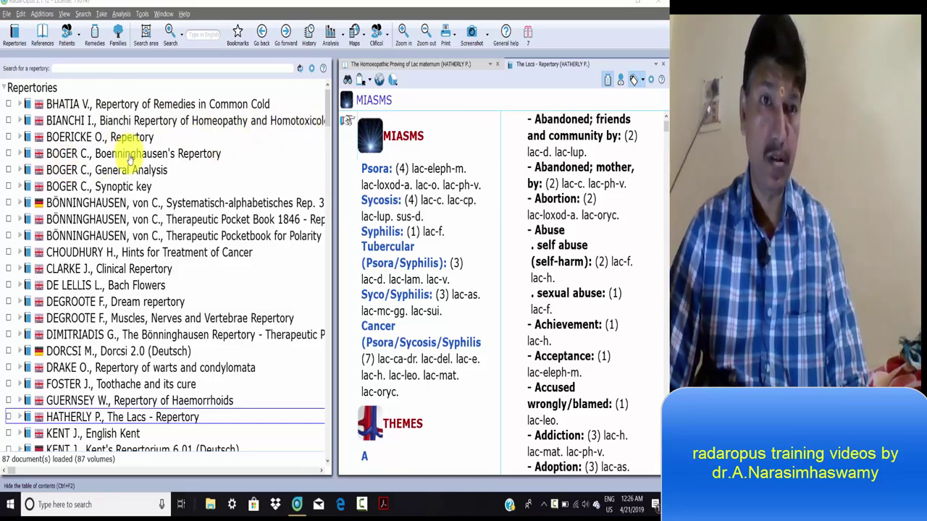
scroll(175, 181, "down", 4)
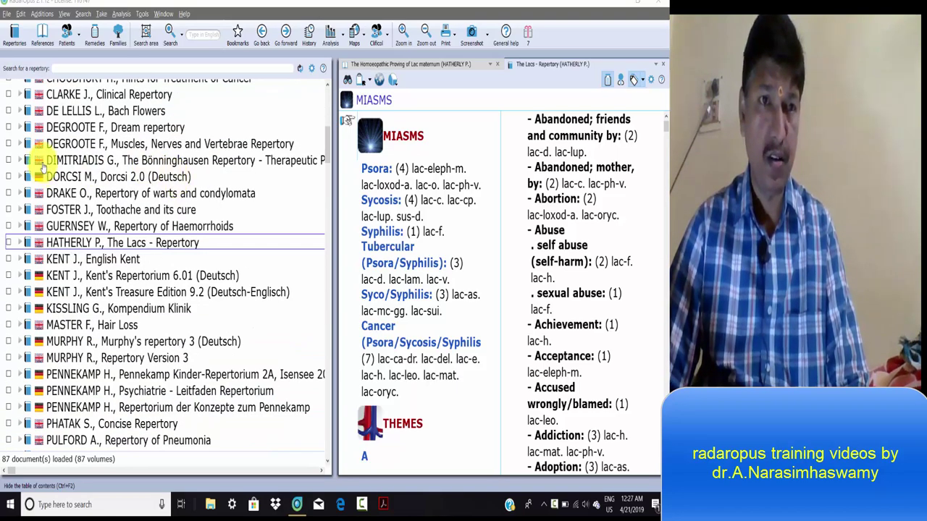
- Open DEGROOTE F., Dream repertory in the reading pane
left_click(123, 129)
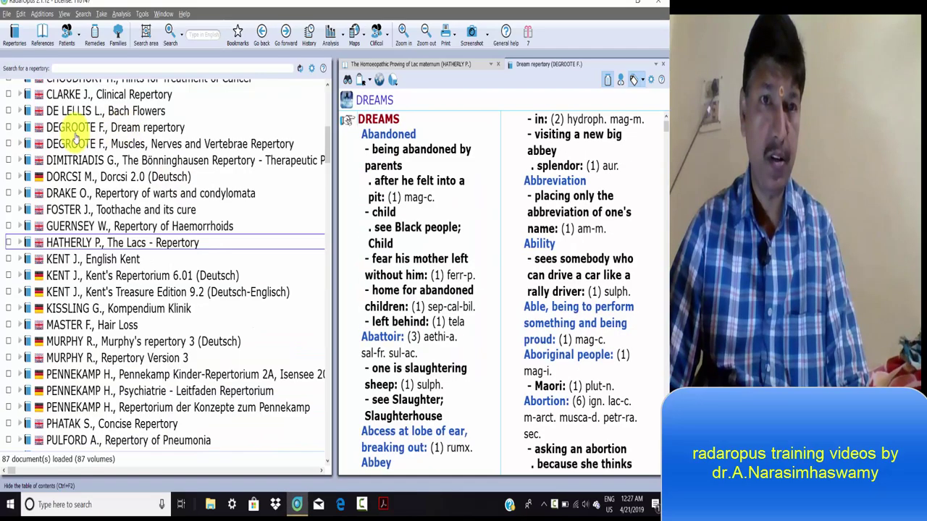
scroll(145, 207, "down", 3)
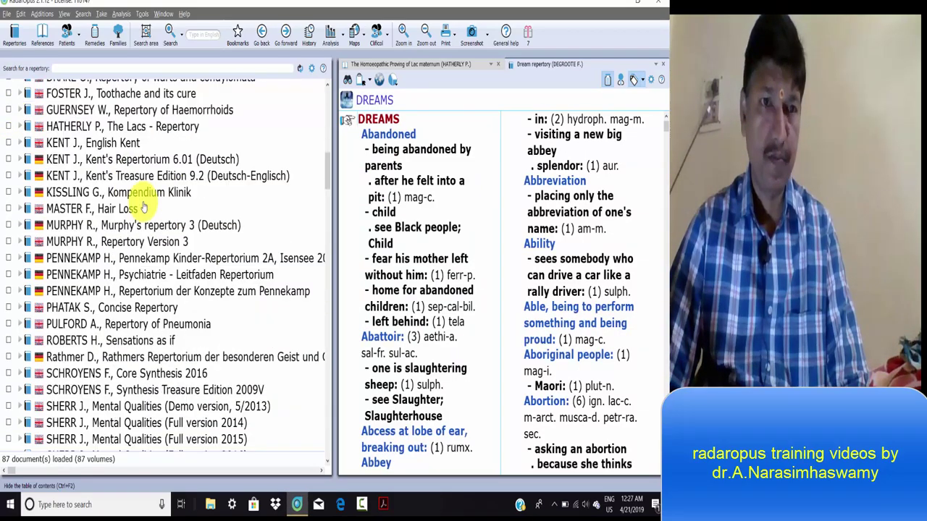
scroll(144, 201, "up", 5)
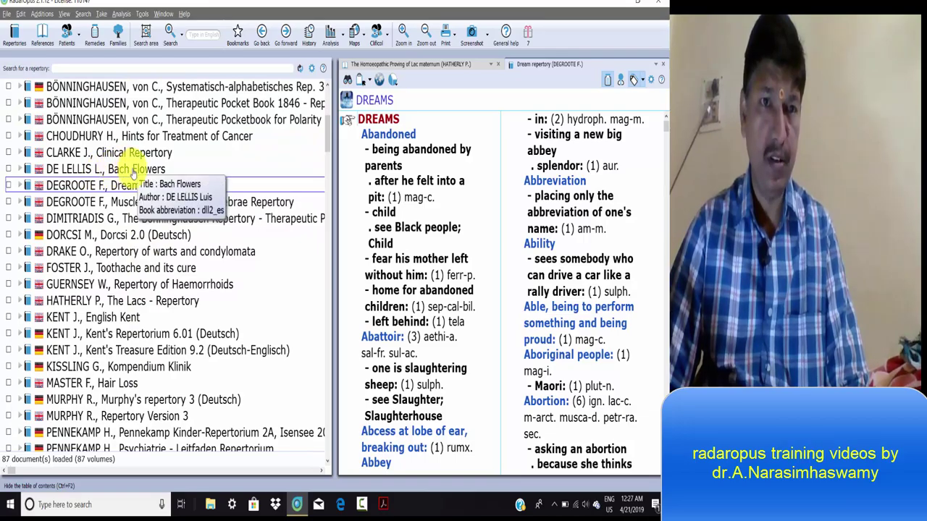
- View DE LELLIS L., Bach Flowers, then open SHERR J., Mental Qualities (Full version 2016)
left_click(123, 169)
scroll(176, 190, "down", 7)
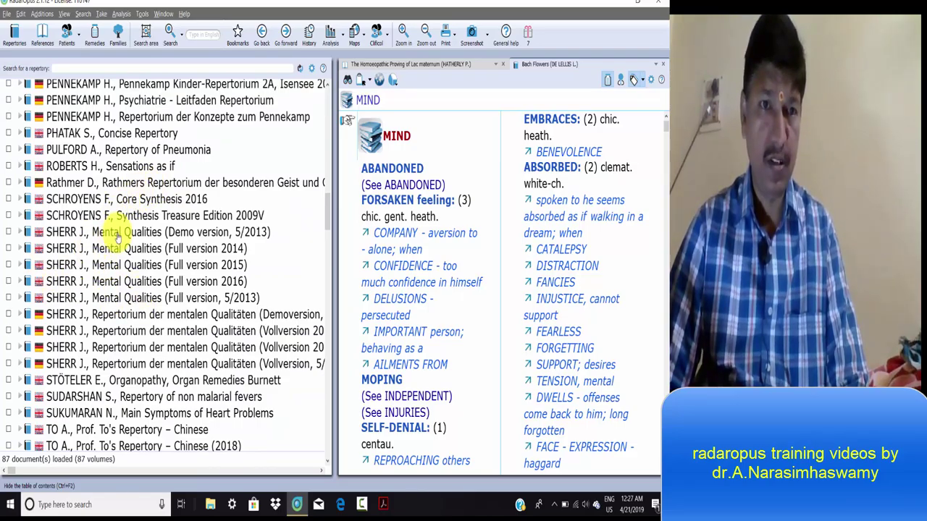
double_click(129, 283)
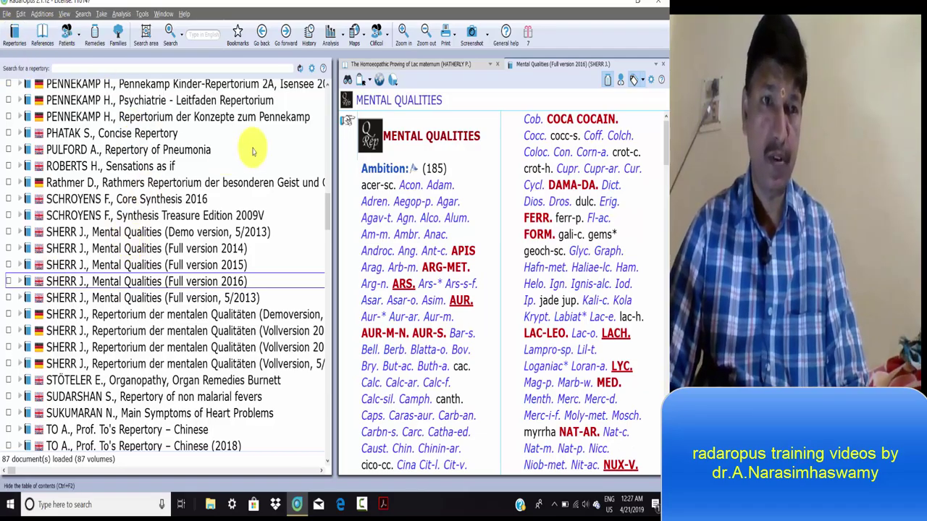
scroll(224, 285, "up", 6)
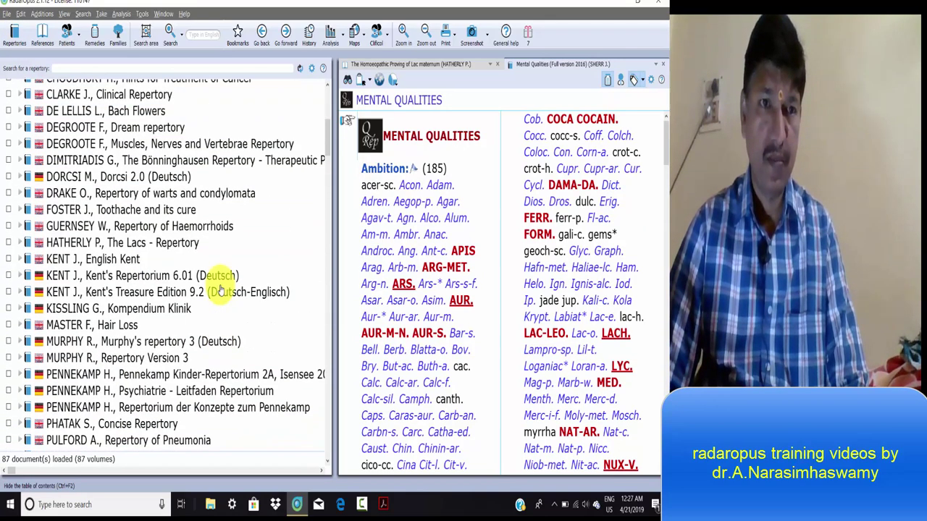
scroll(221, 288, "up", 3)
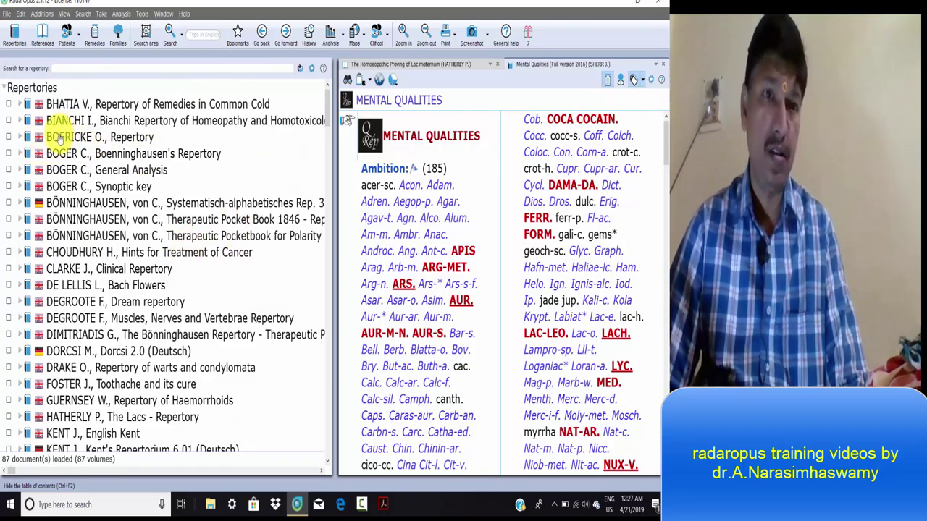
- Open BOERICKE O., Repertory at its MIND chapter
mouse_move(56, 139)
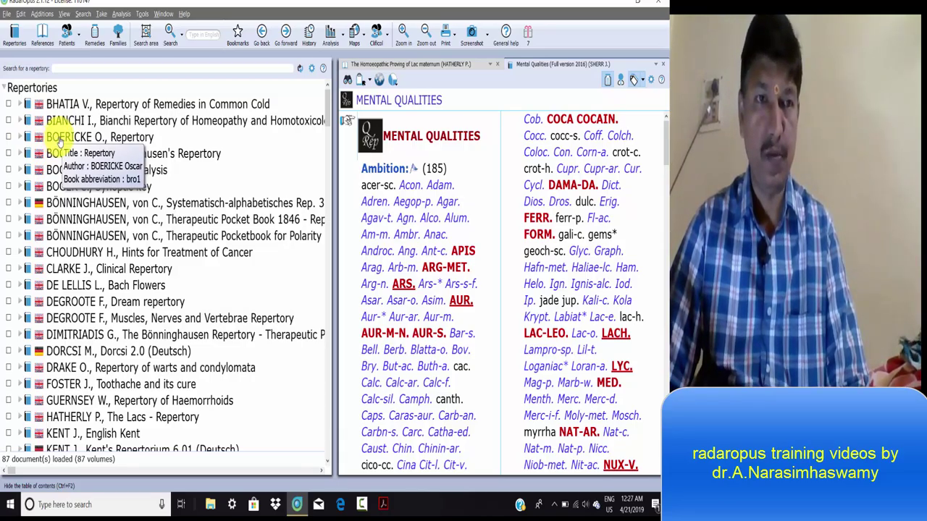
left_click(22, 139)
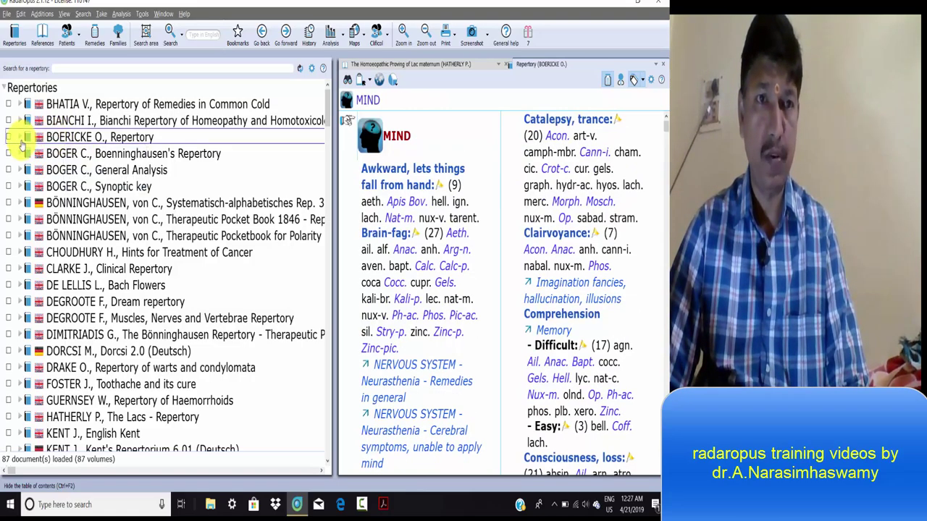
scroll(152, 239, "down", 2)
scroll(155, 233, "down", 2)
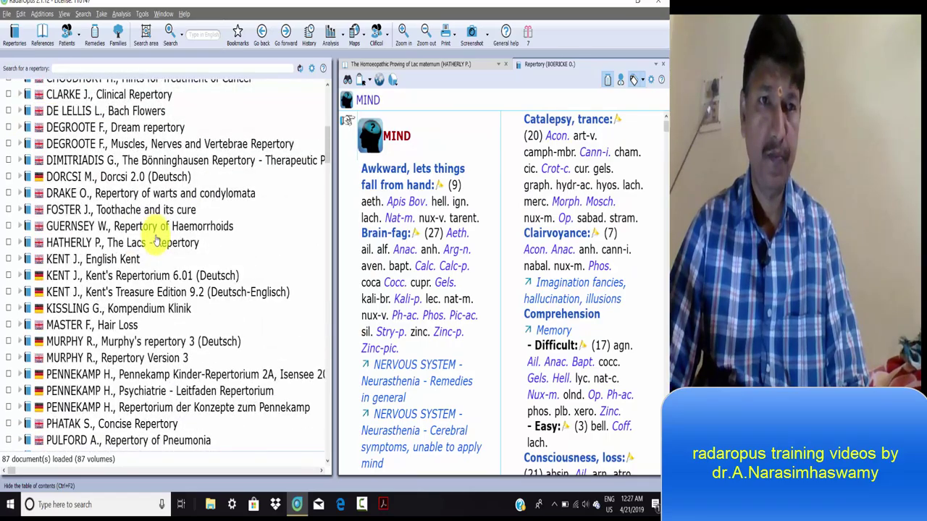
scroll(84, 148, "up", 2)
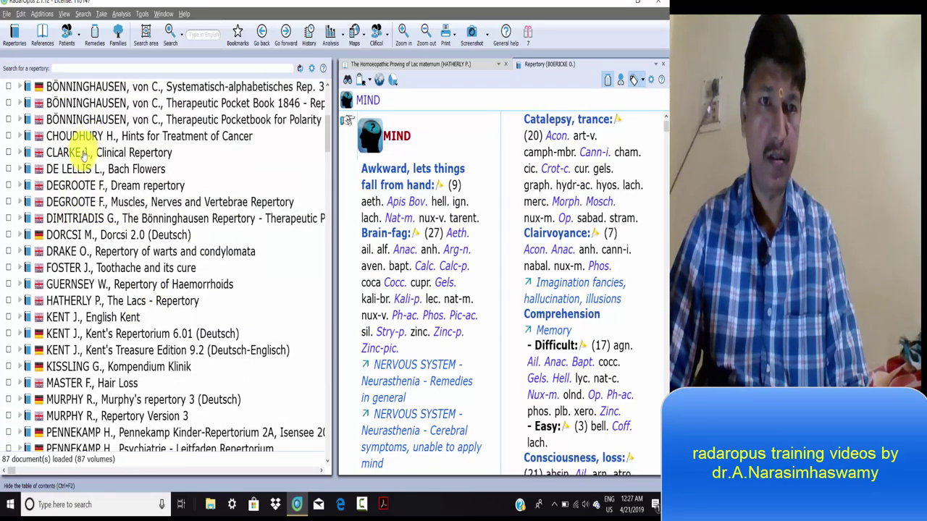
- View CLARKE J., Clinical Repertory, then open MURPHY R., Repertory Version 3 at Abdomen
left_click(118, 152)
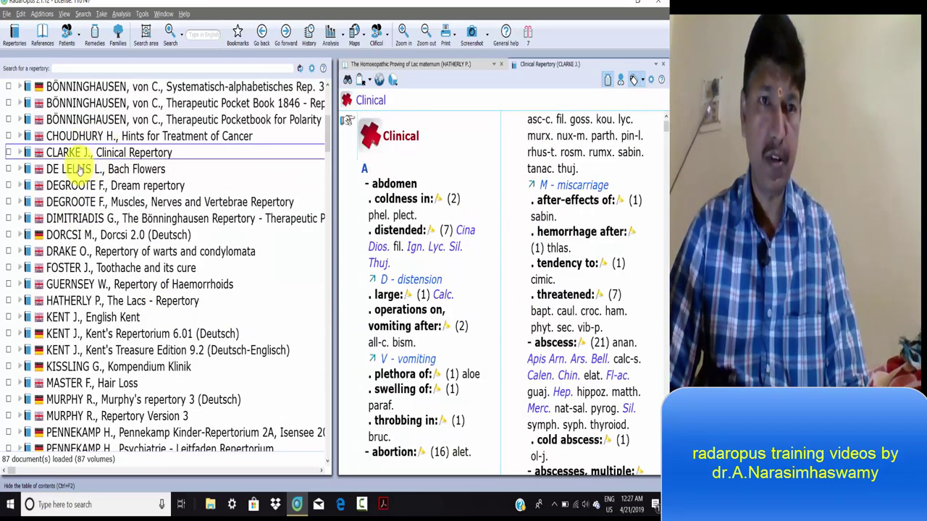
scroll(165, 196, "down", 2)
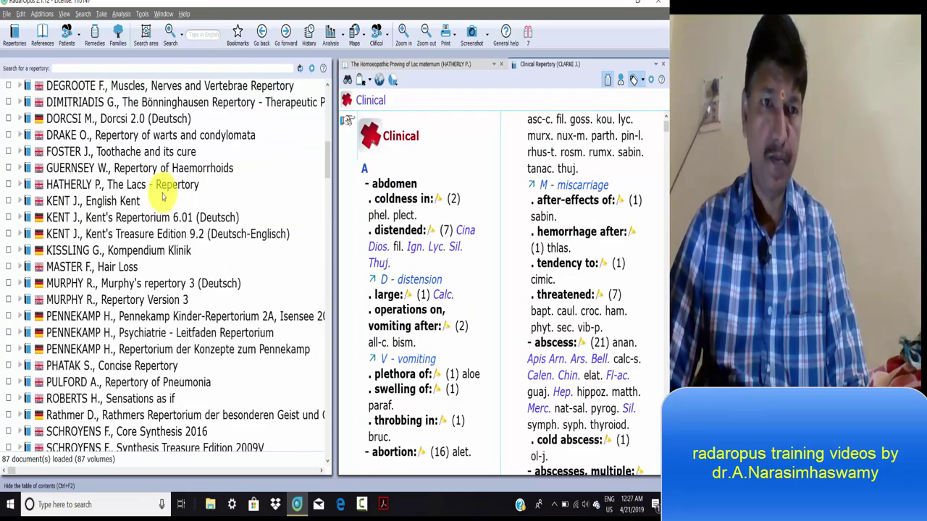
scroll(168, 217, "down", 2)
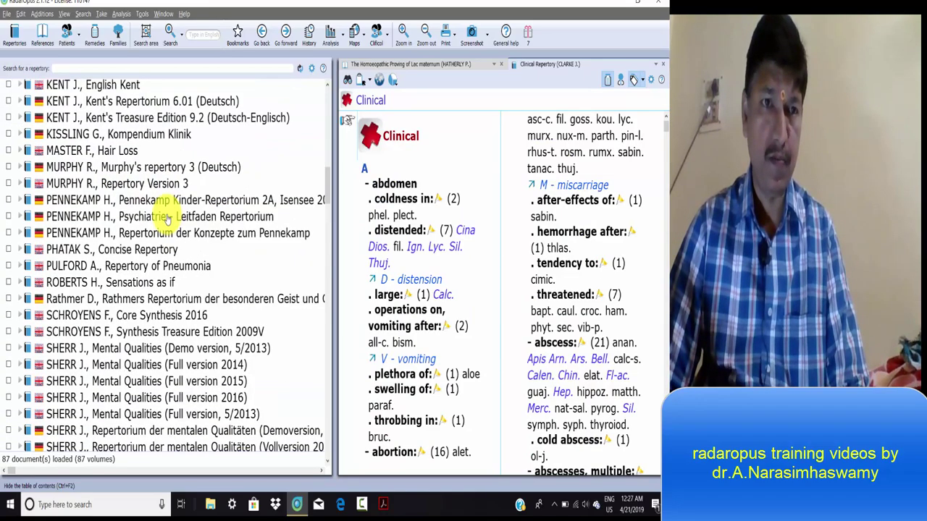
double_click(121, 187)
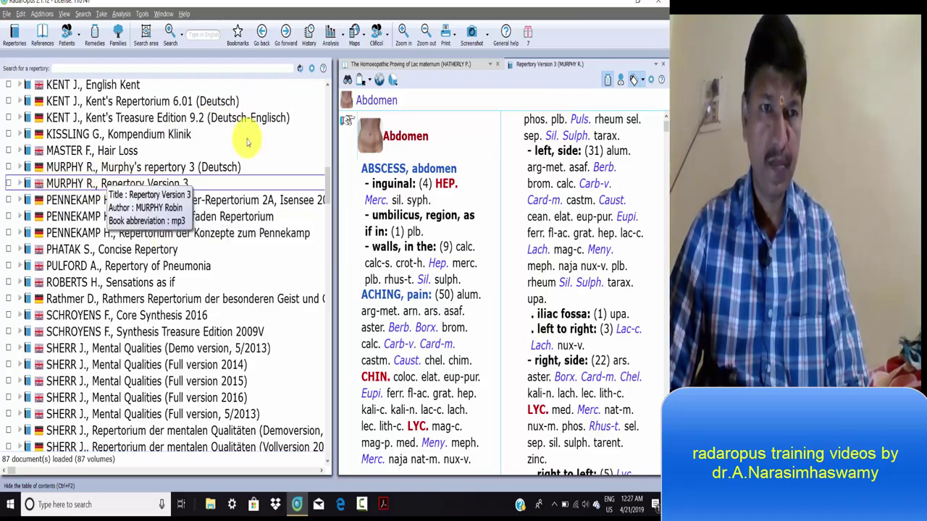
scroll(244, 208, "up", 1)
scroll(242, 207, "up", 1)
scroll(238, 198, "down", 3)
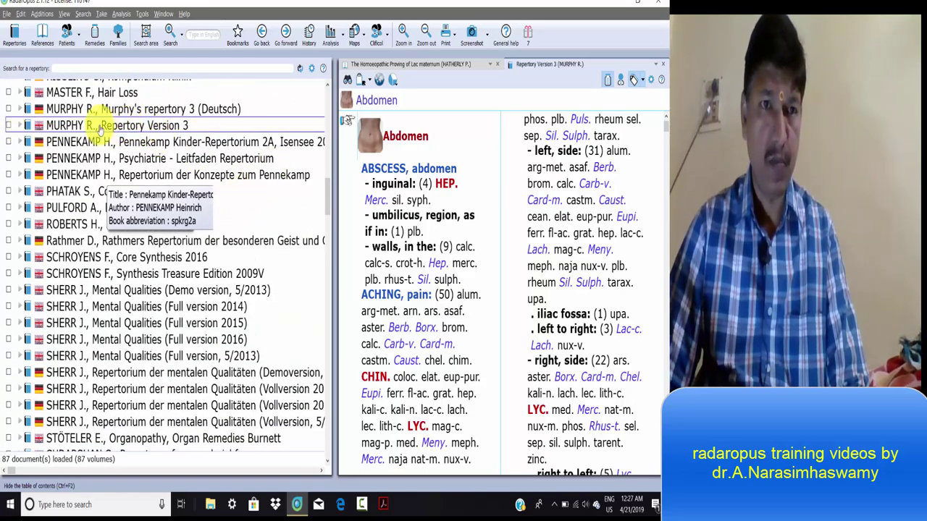
- Open the Concise Repertory, then ROBERTS H., Sensations as if, reading down to Apoplexy
double_click(95, 191)
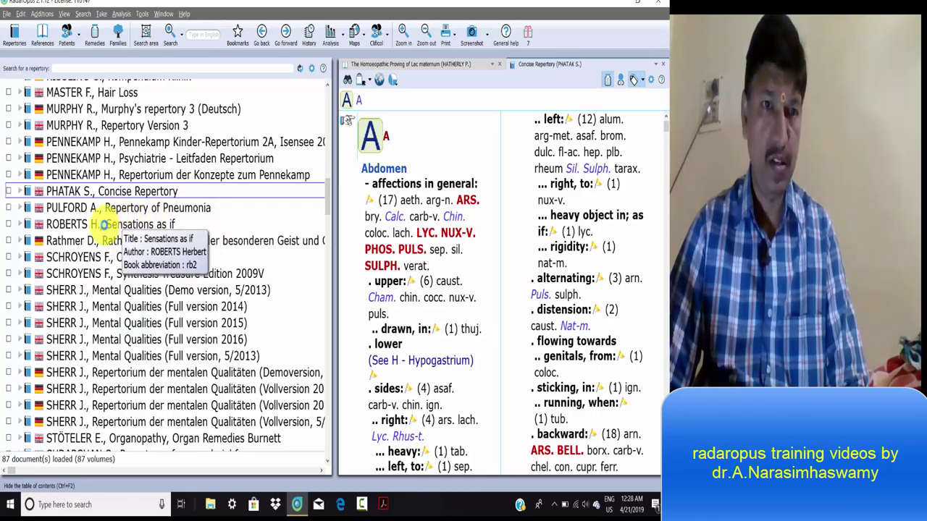
double_click(61, 224)
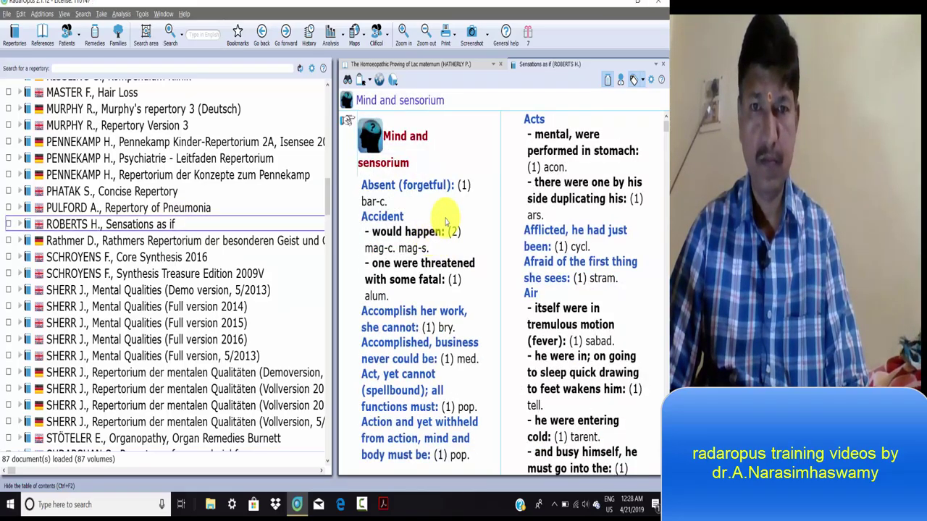
scroll(447, 222, "down", 10)
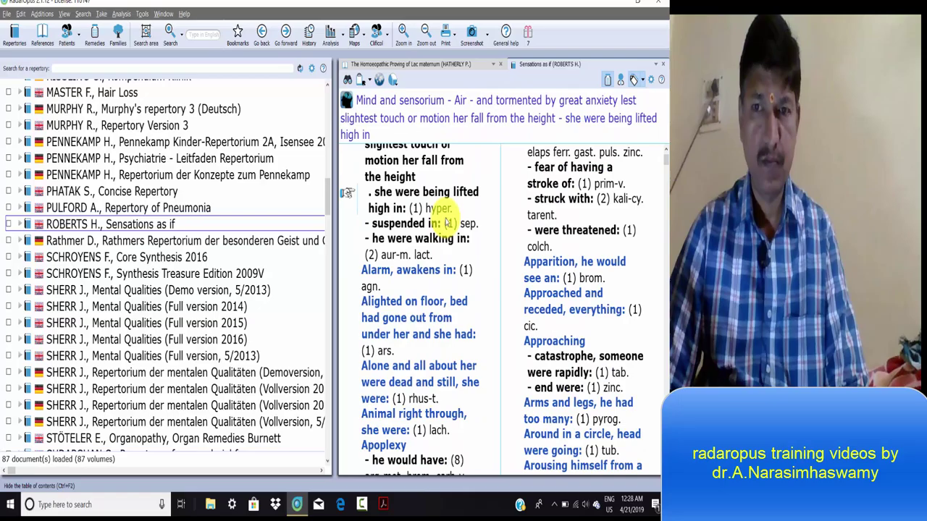
scroll(447, 221, "down", 4)
- Open WARD J., Sensations as if at its Pathogenetic chapter, starting at Abandoned mood
scroll(157, 284, "down", 10)
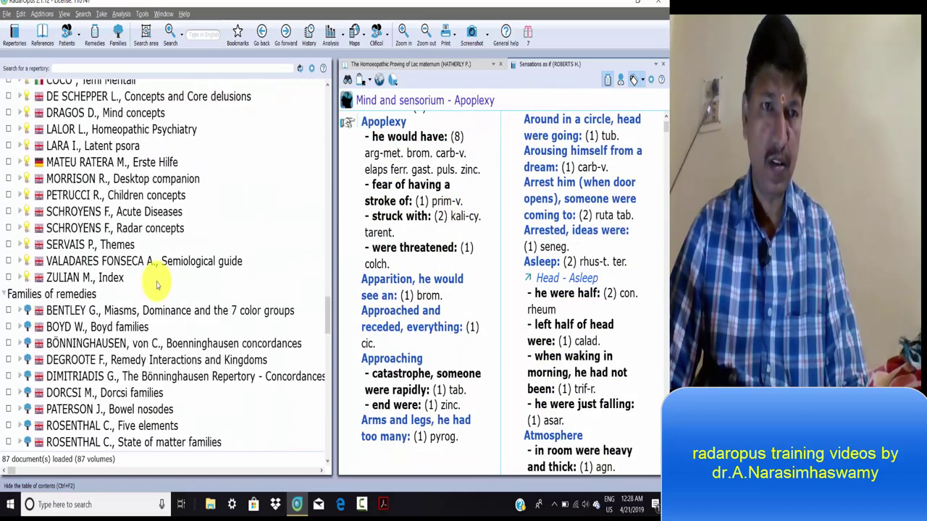
scroll(157, 284, "up", 7)
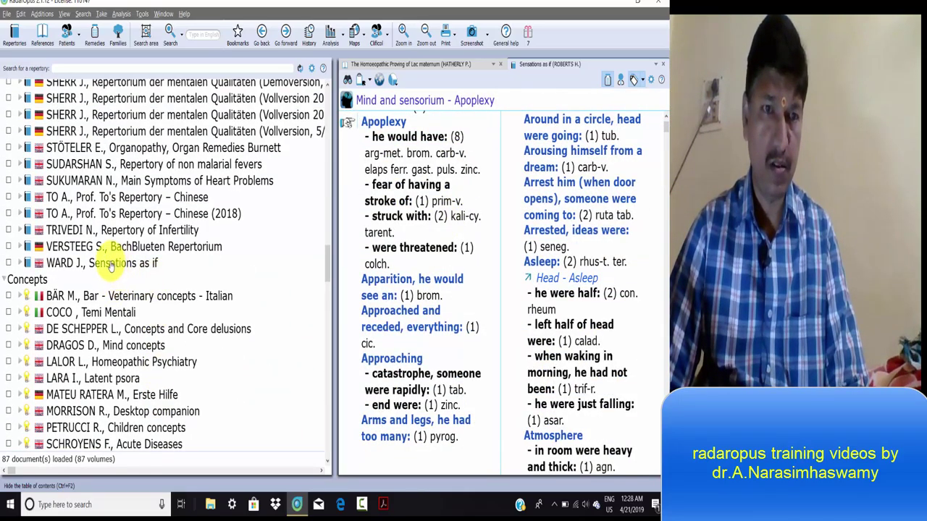
left_click(100, 262)
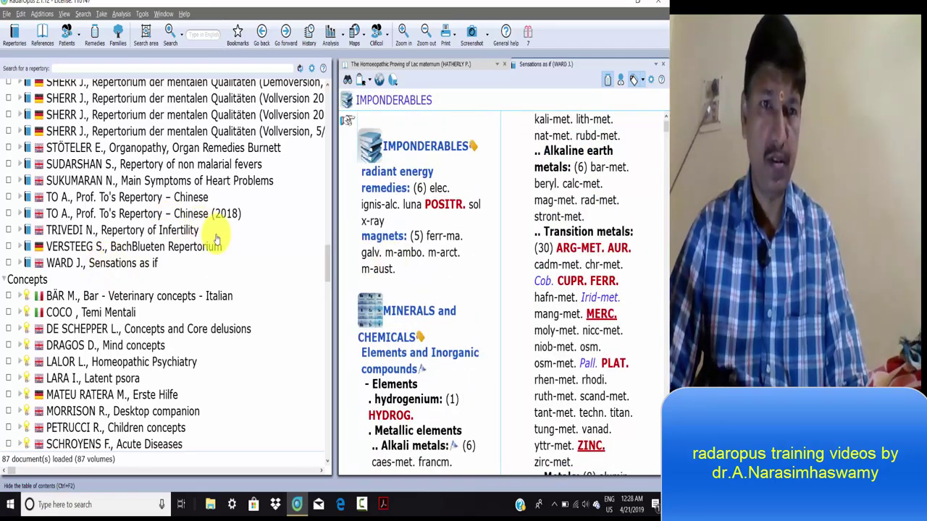
left_click(255, 259)
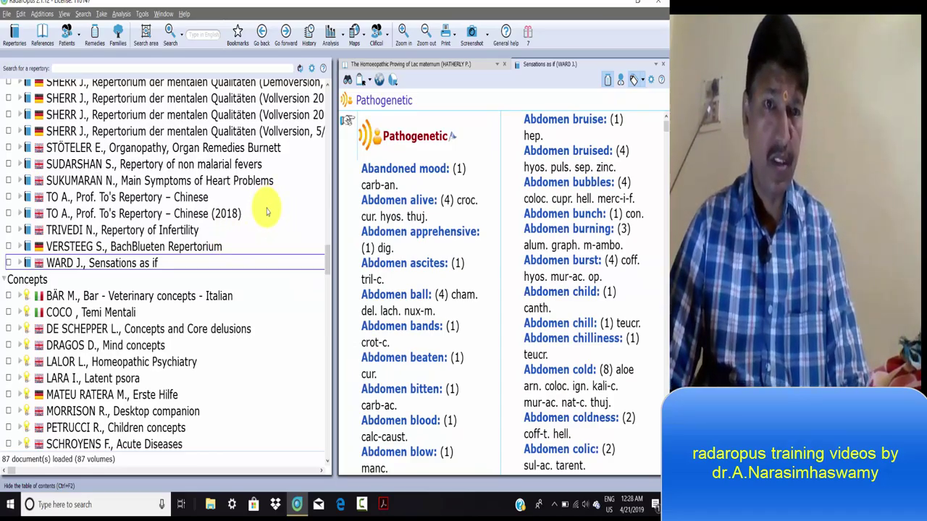
scroll(266, 208, "up", 4)
scroll(265, 209, "up", 10)
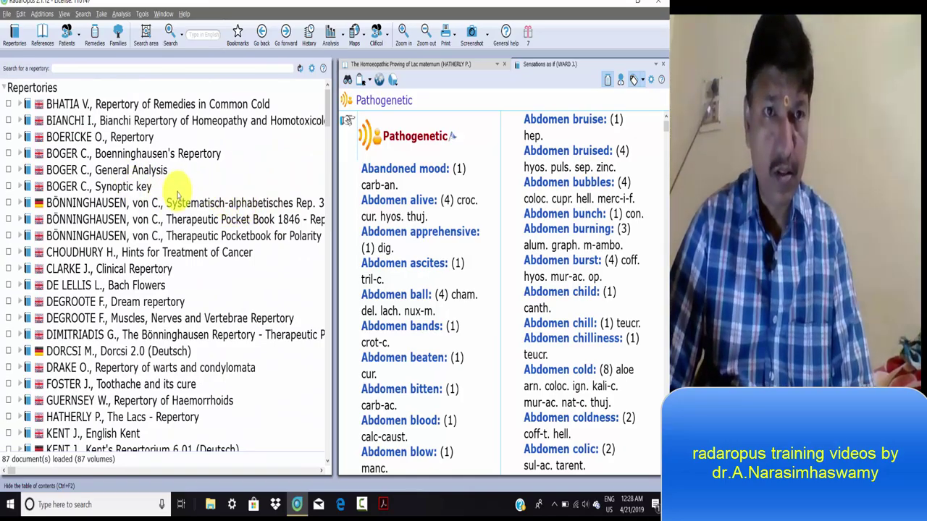
- Open Bhatia's Repertory of Remedies in Common Cold at INFLUENZA and browse down the list
double_click(175, 107)
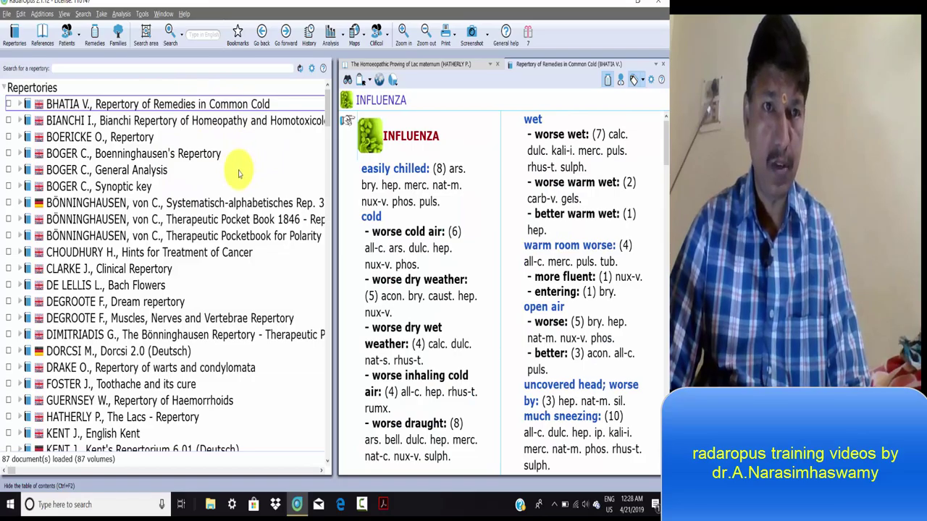
scroll(239, 174, "down", 1)
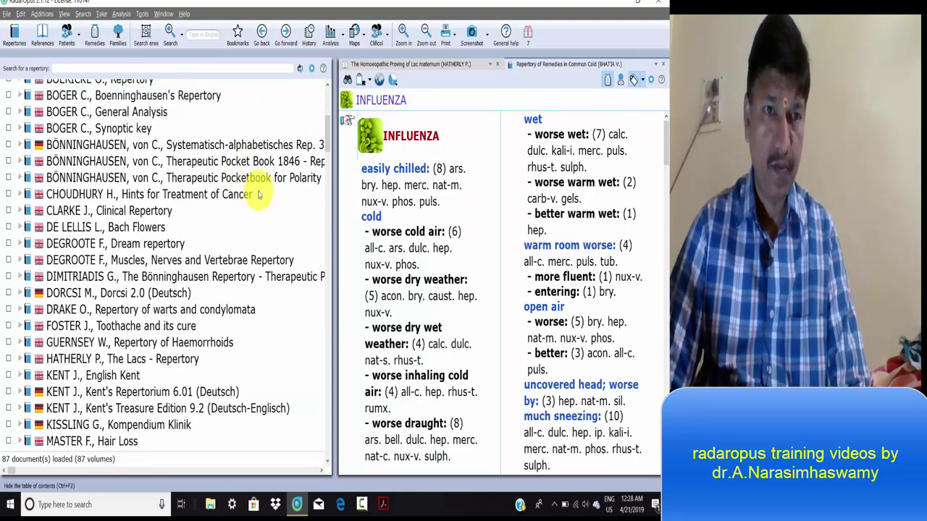
scroll(259, 194, "down", 1)
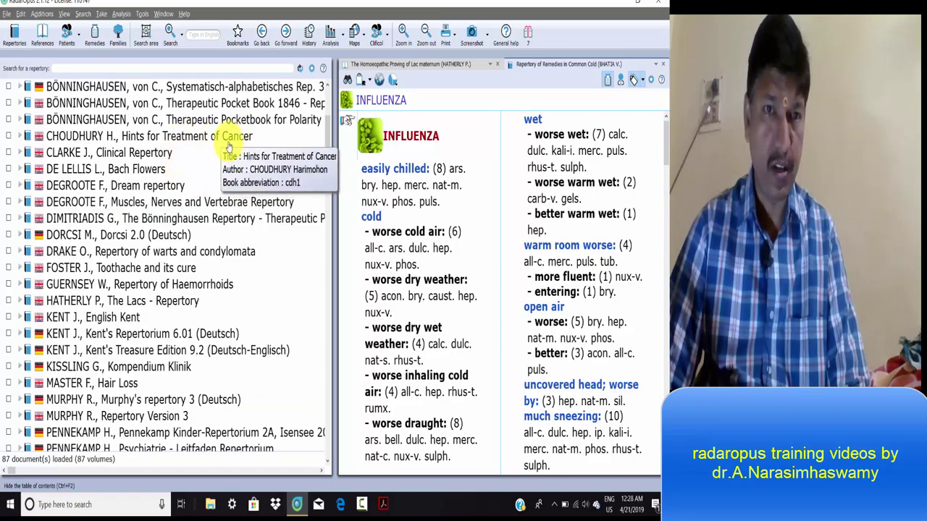
scroll(213, 160, "down", 2)
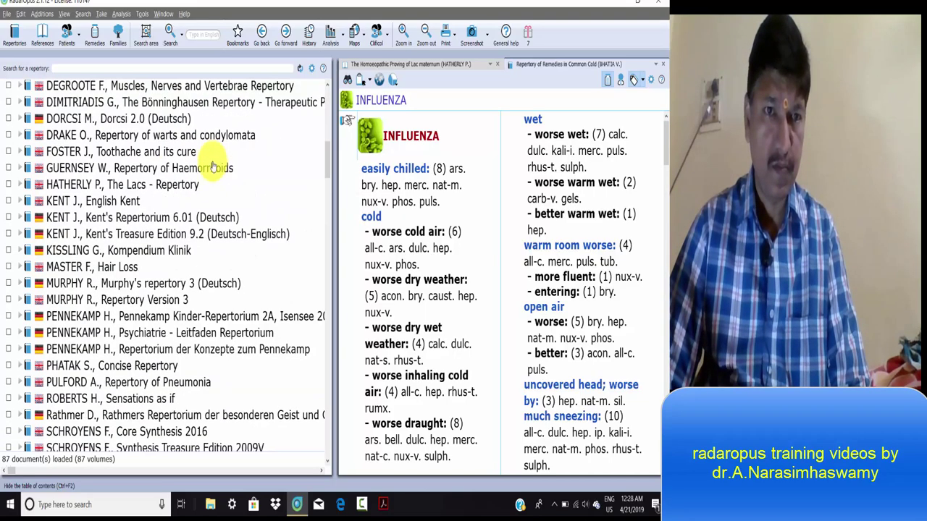
scroll(218, 163, "up", 1)
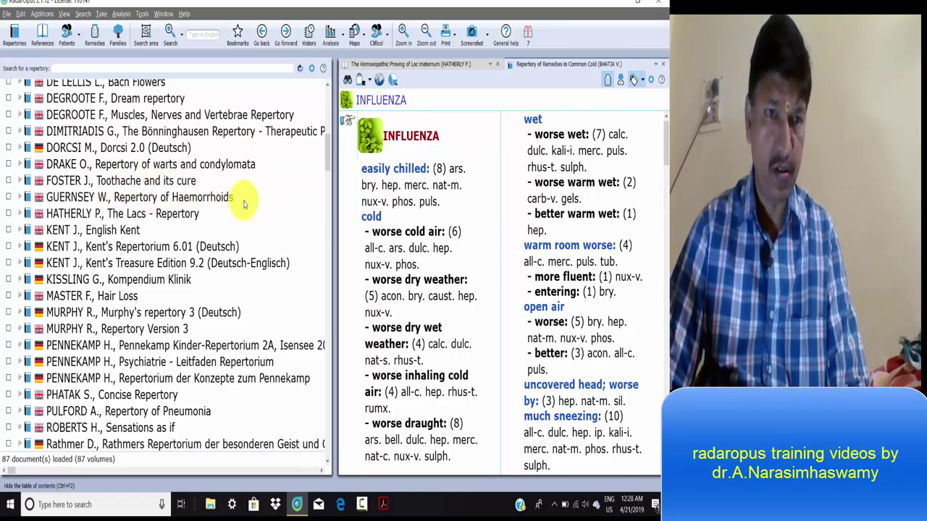
scroll(245, 205, "down", 1)
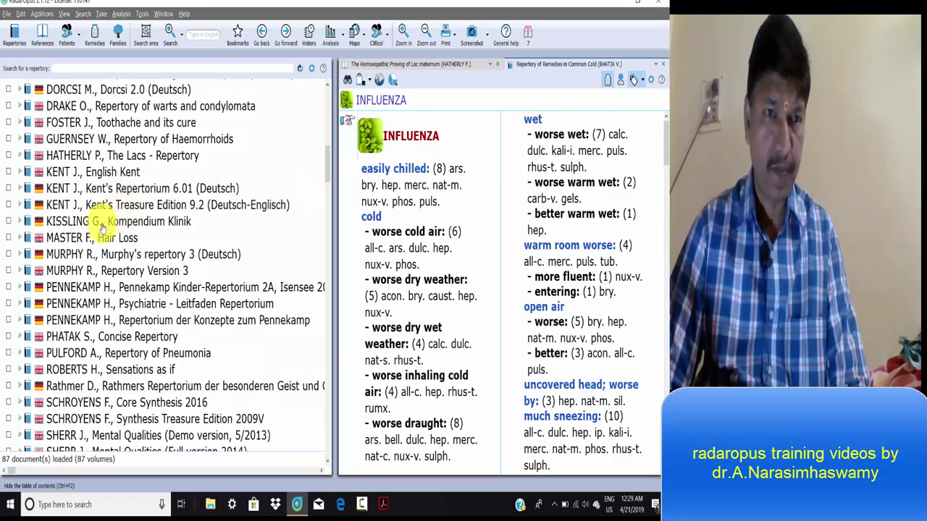
scroll(151, 205, "down", 1)
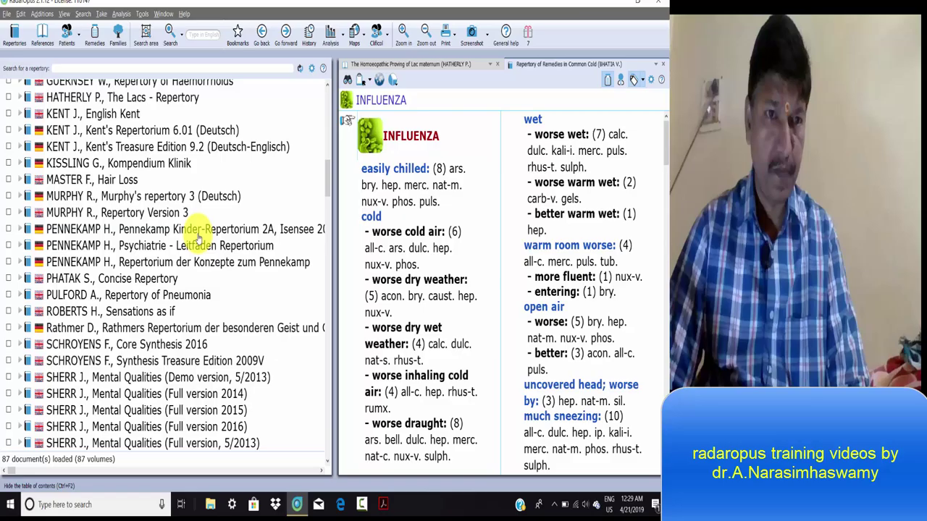
scroll(226, 262, "down", 1)
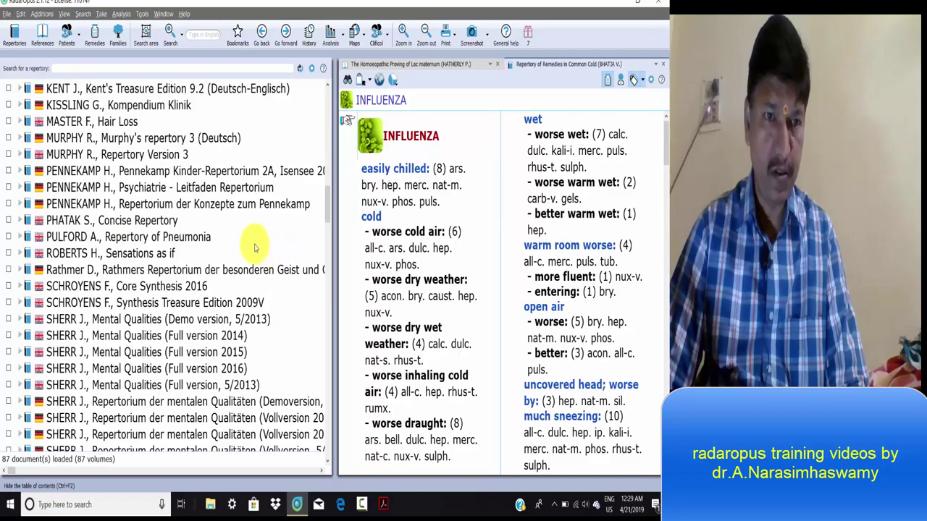
scroll(255, 248, "down", 2)
scroll(255, 248, "down", 2)
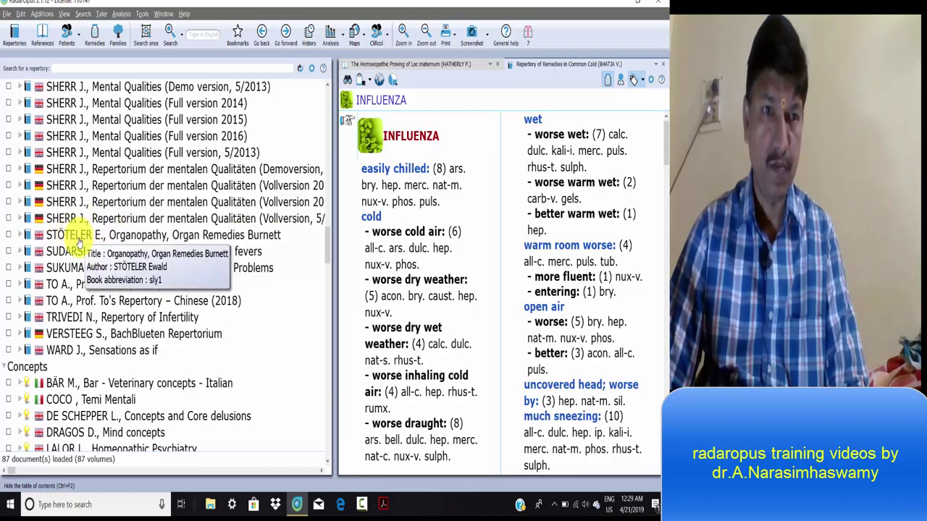
- Open STÖTELER E., Organopathy, Organ Remedies Burnett at ORGAN REMEDIES, beginning with ADRENAL GLANDS
left_click(43, 236)
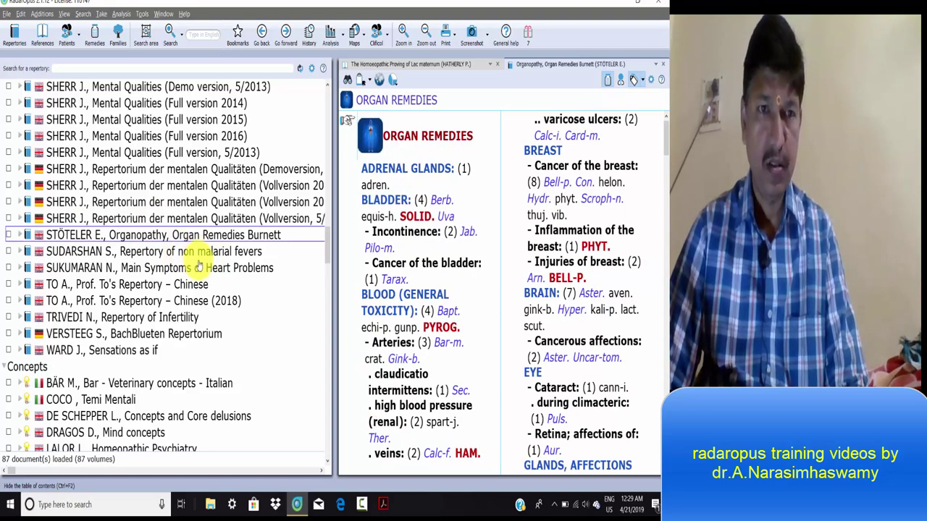
scroll(200, 265, "up", 5)
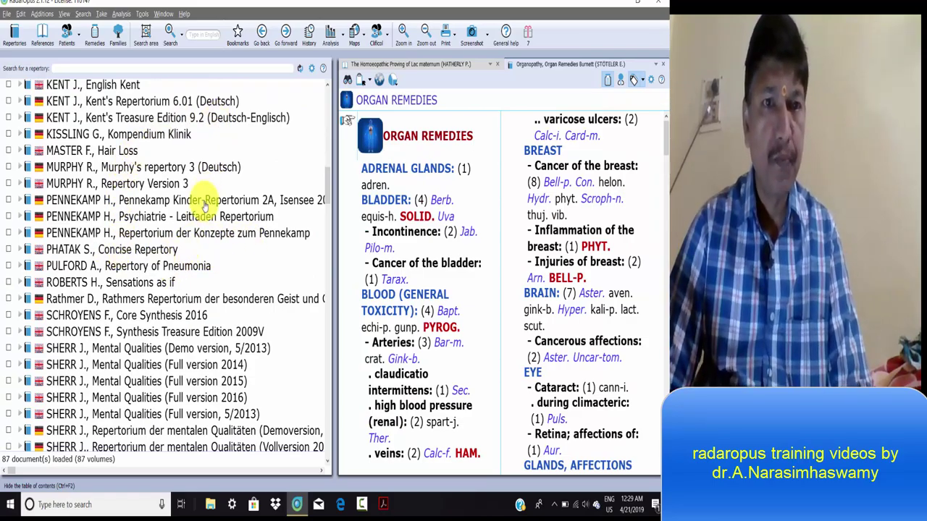
scroll(205, 210, "up", 3)
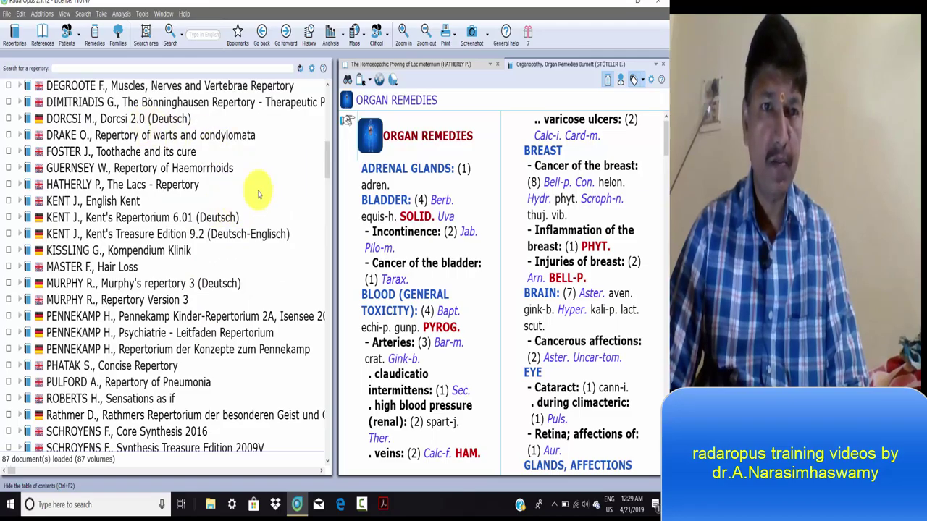
- Open HATHERLY's The Lacs, DEGROOTE's Dream repertory, SHERR's Mental Qualities 2016, then SCHROYENS' Synthesis 2009V
double_click(131, 185)
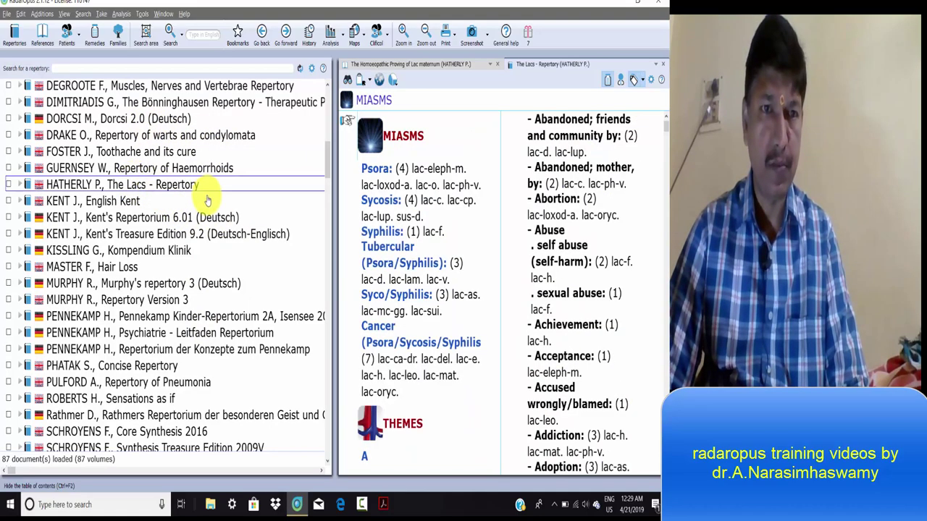
scroll(218, 201, "up", 2)
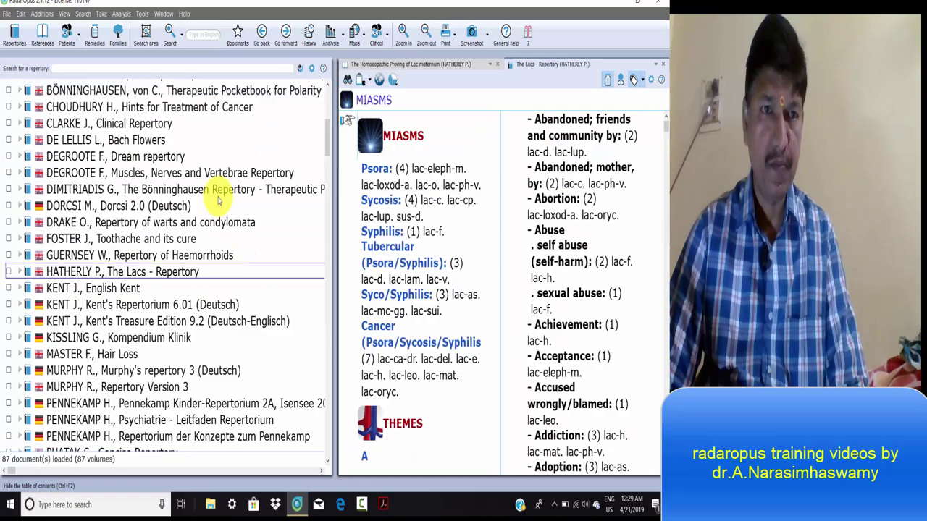
double_click(156, 158)
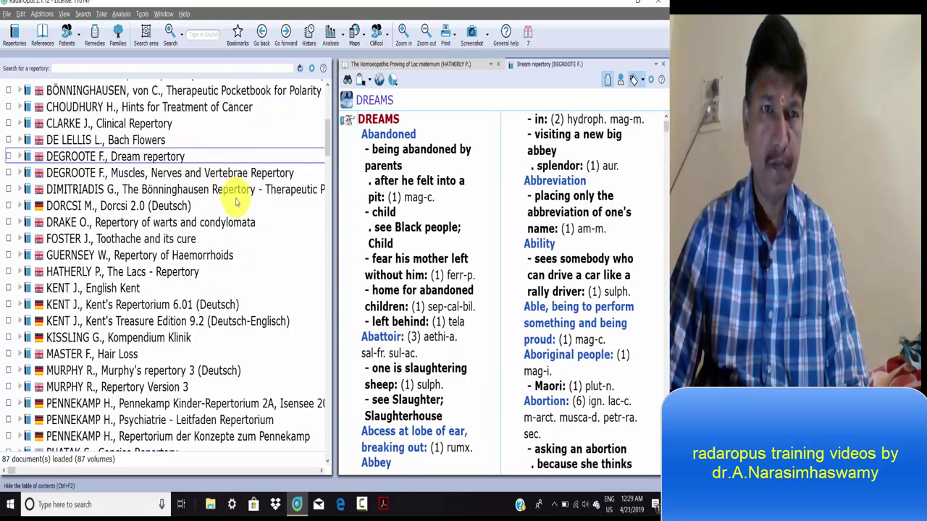
scroll(236, 203, "down", 7)
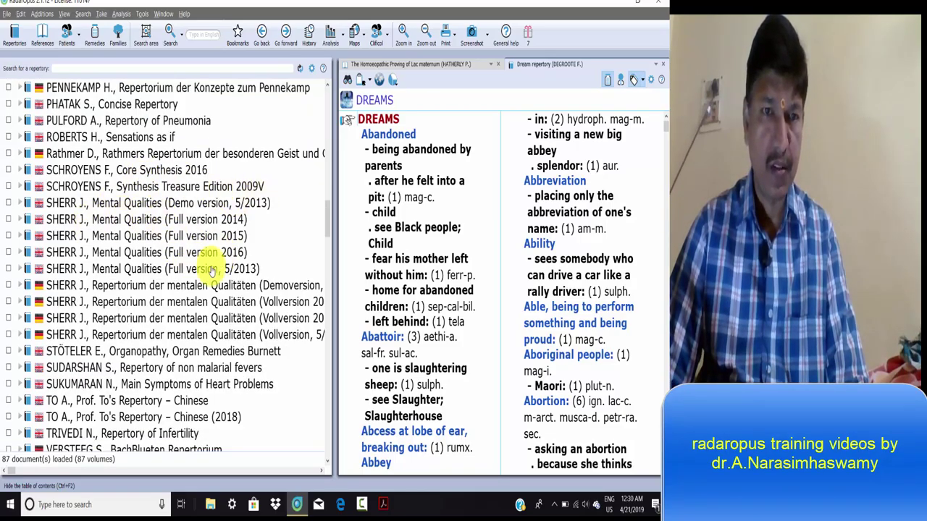
double_click(134, 253)
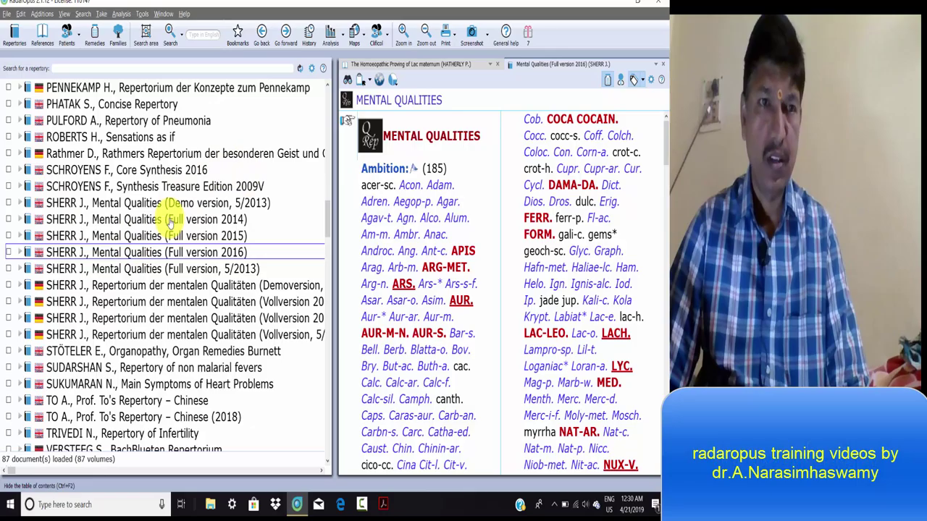
double_click(129, 188)
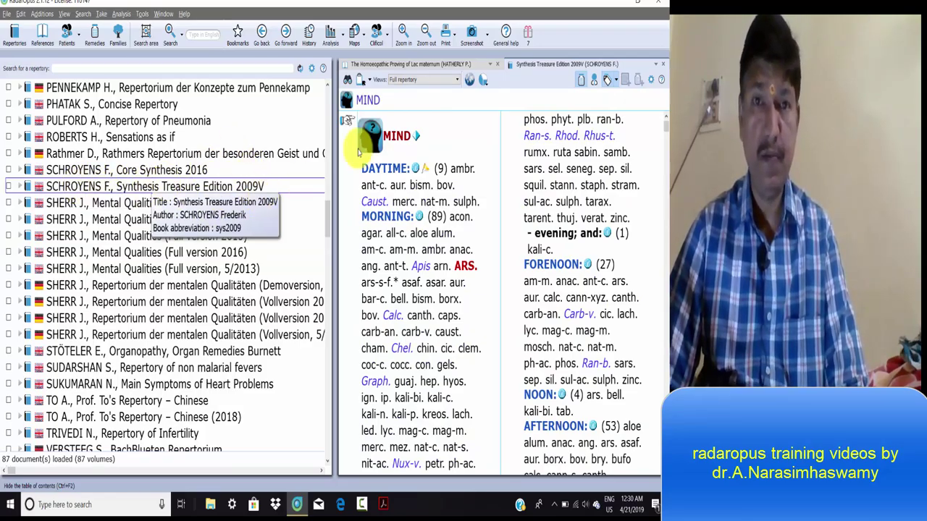
left_click(457, 81)
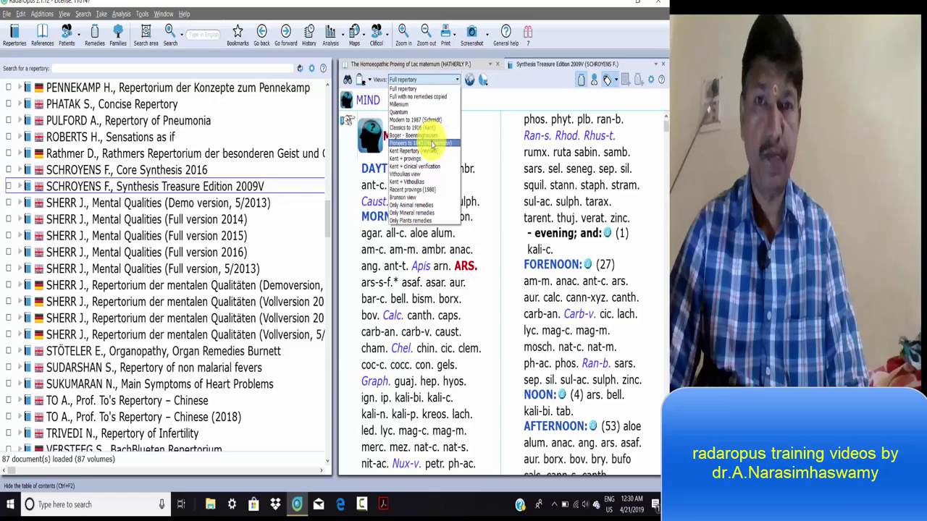
left_click(493, 150)
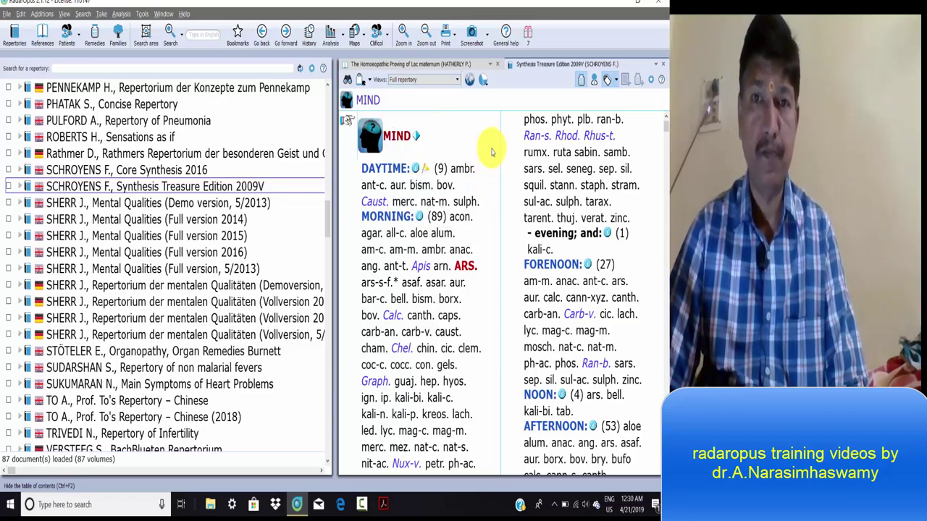
left_click(469, 82)
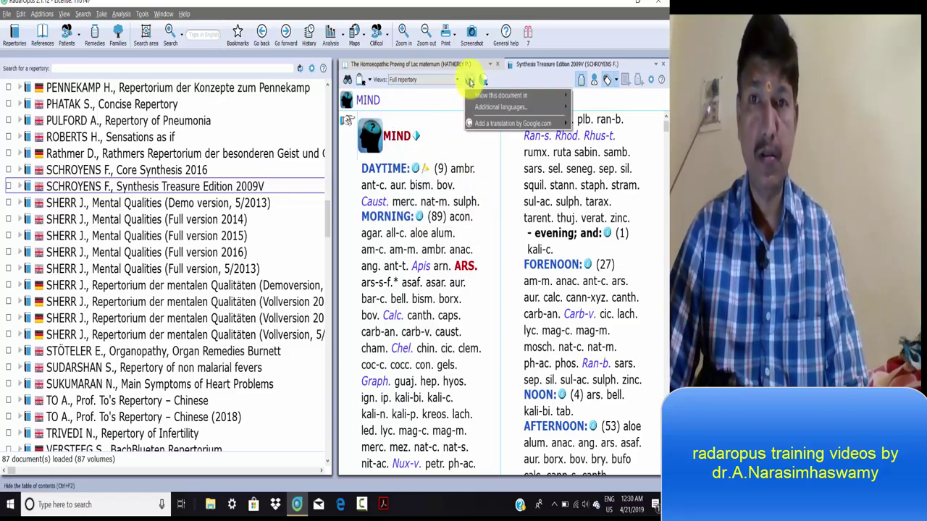
mouse_move(507, 95)
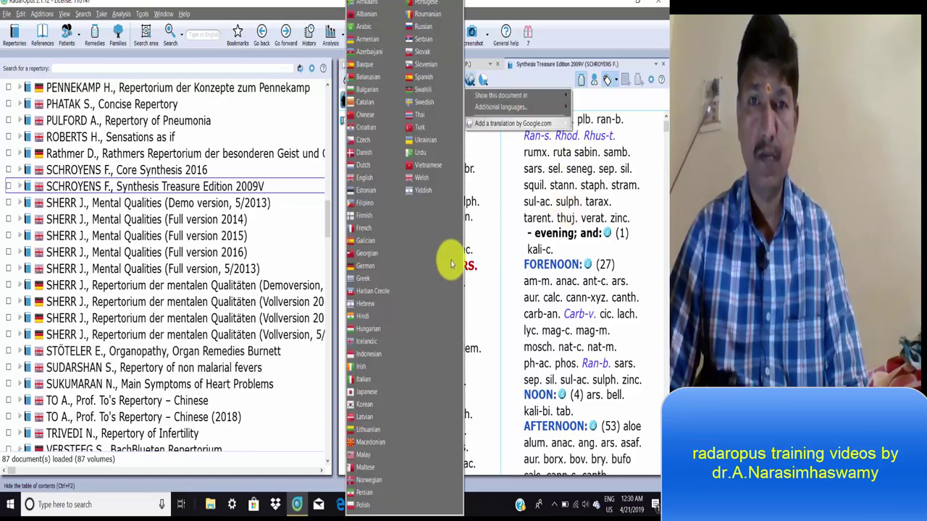
left_click(487, 208)
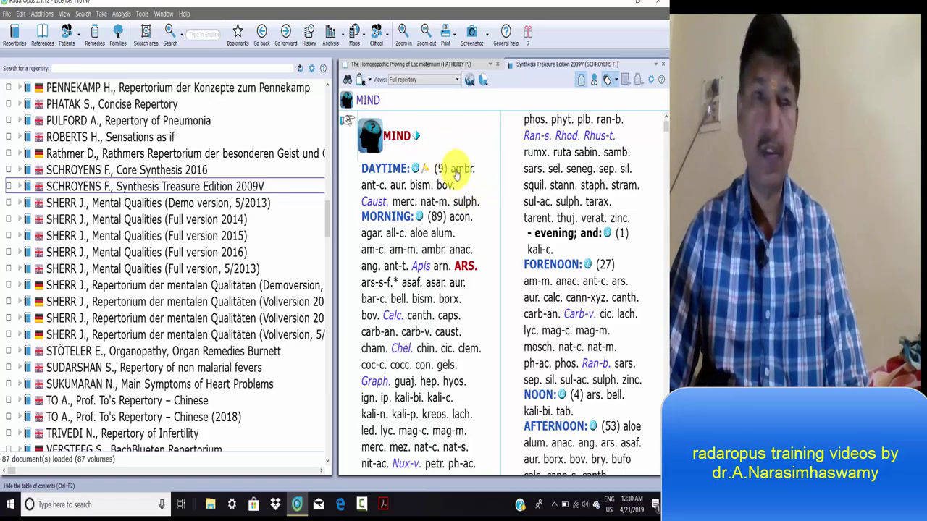
- Turn on the Clipboards panel, then open BOERICKE O., Repertory at MIND, starting with Awkward
right_click(567, 36)
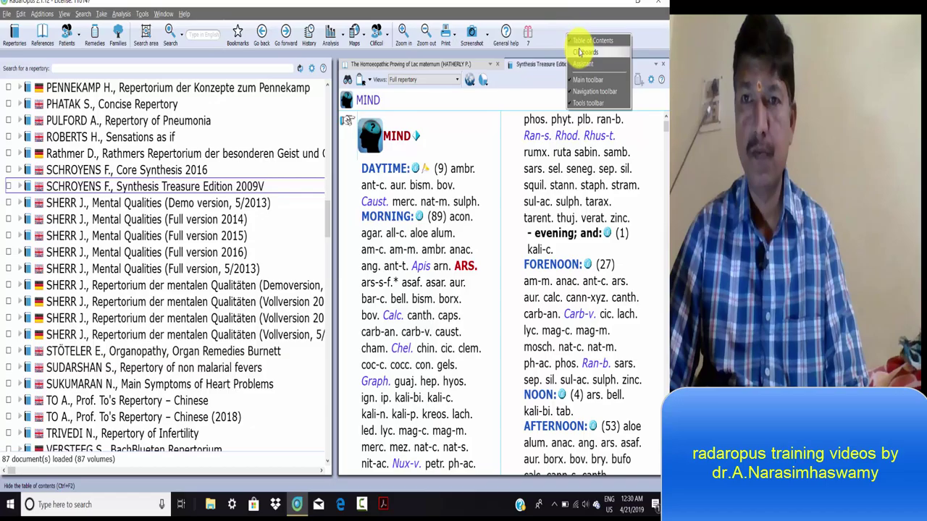
left_click(579, 52)
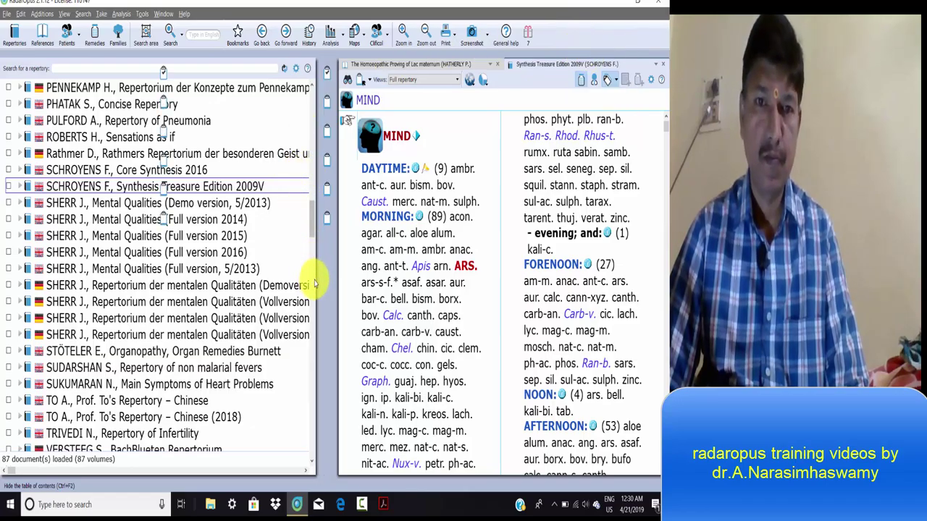
scroll(102, 287, "up", 10)
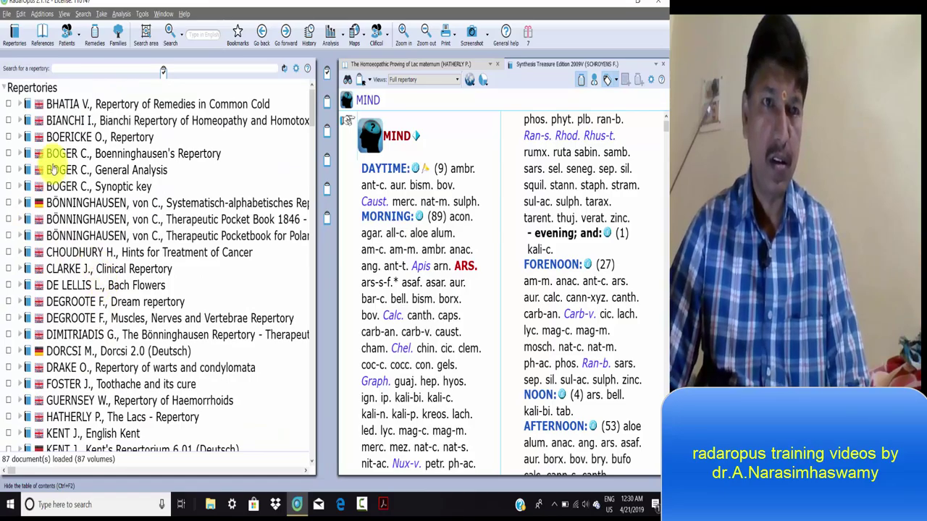
left_click(69, 138)
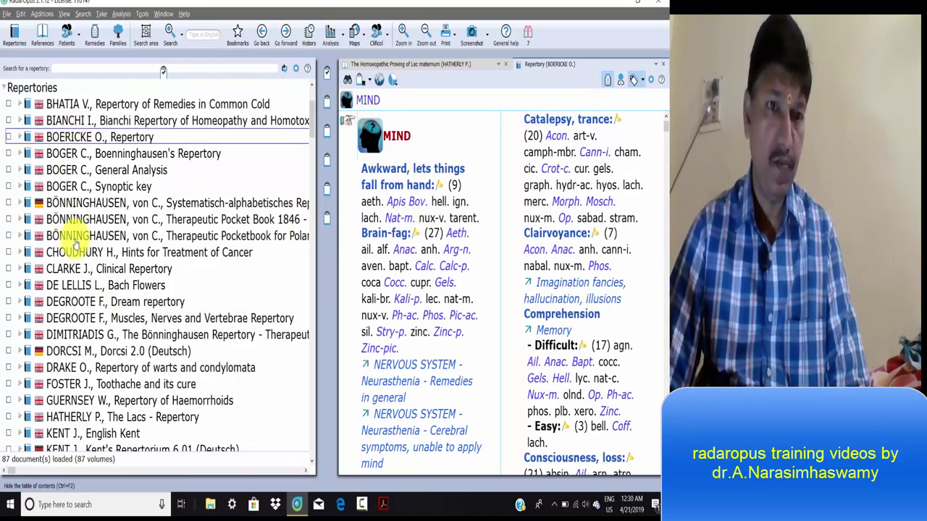
scroll(73, 239, "down", 3)
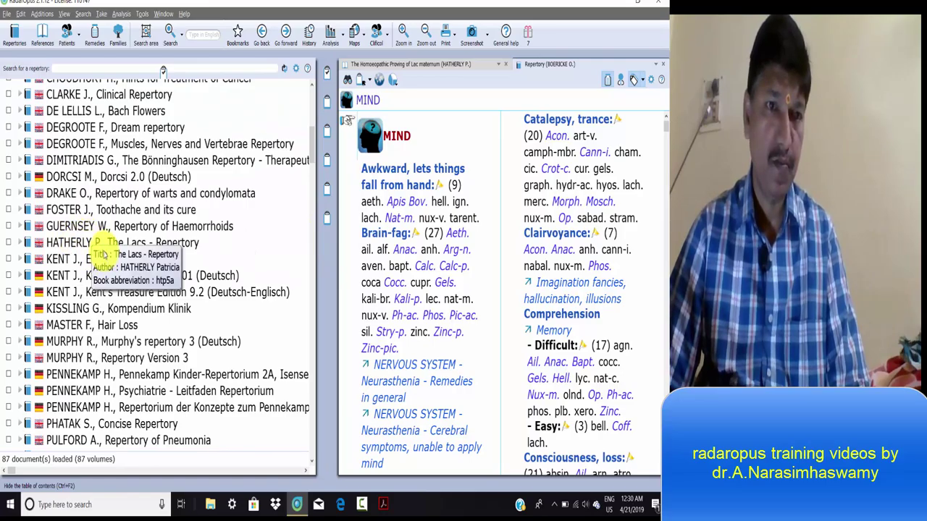
scroll(155, 232, "down", 3)
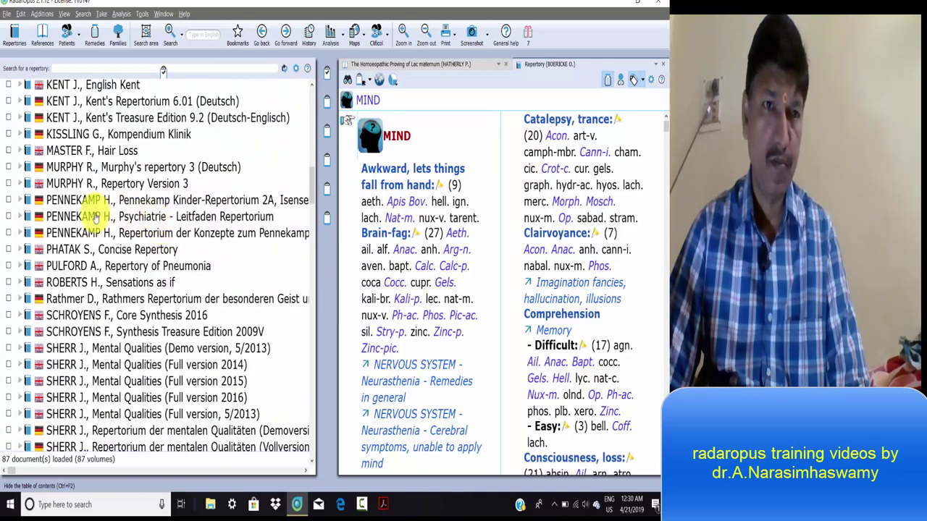
- Open MURPHY R., Repertory Version 3 at Abdomen, browsing its Clinical chapter in Navigation without jumping
double_click(109, 185)
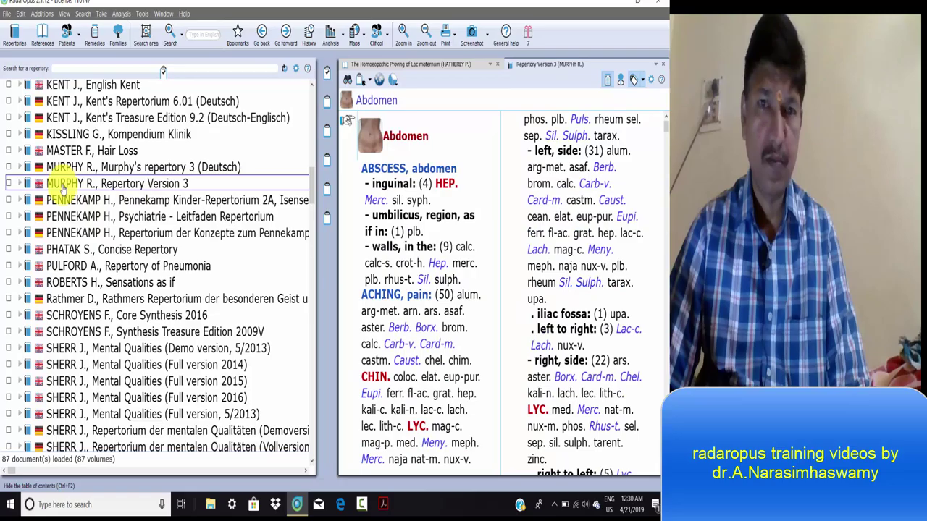
left_click(348, 81)
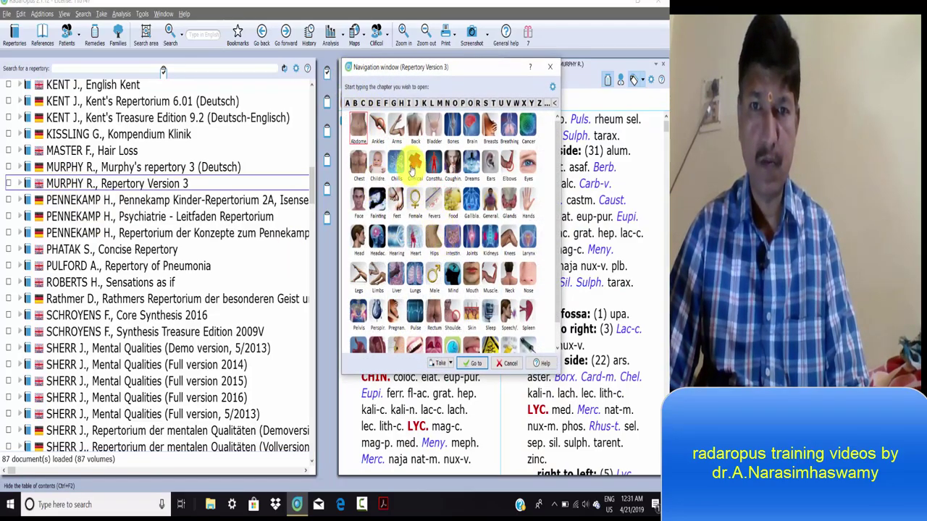
double_click(414, 165)
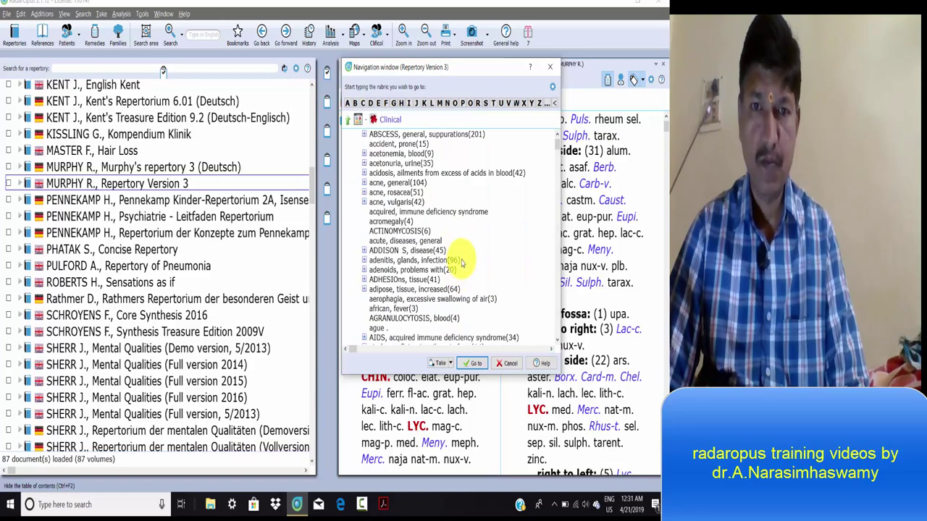
scroll(464, 259, "down", 10)
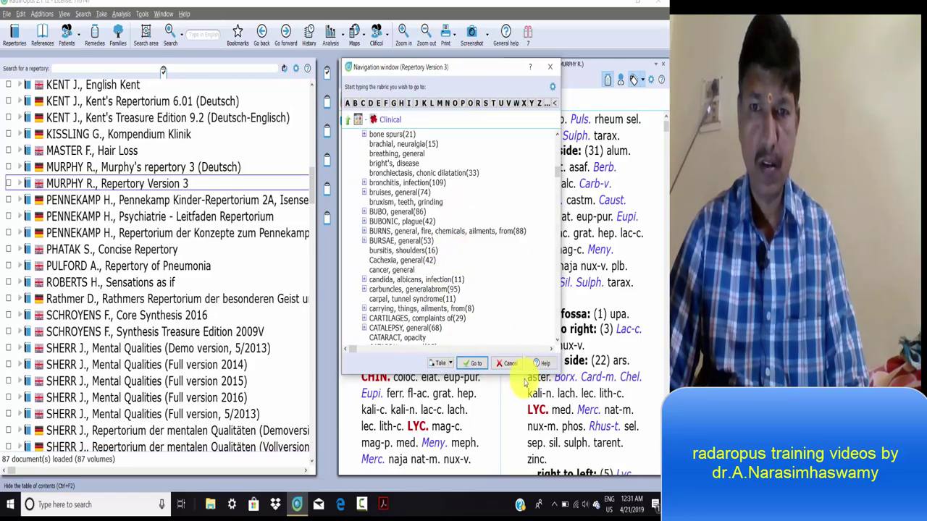
left_click(509, 364)
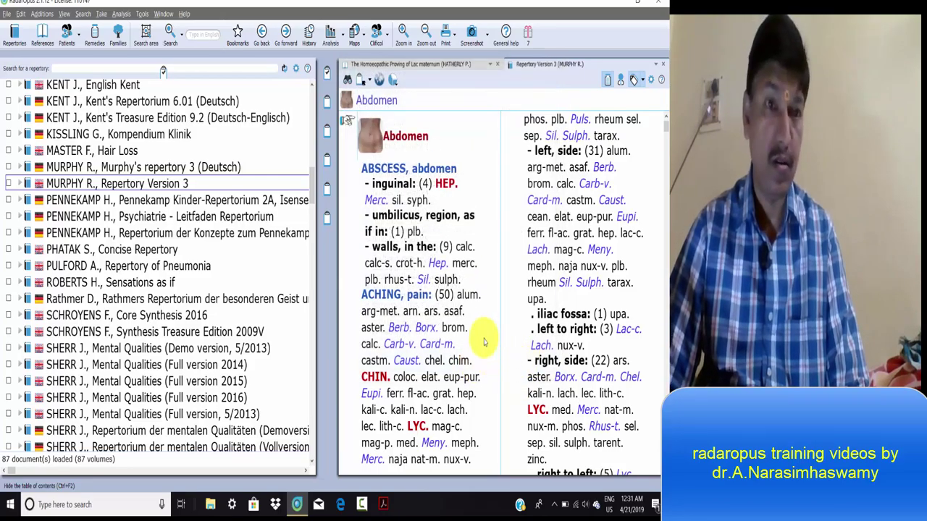
scroll(254, 254, "down", 5)
- Briefly view the Bach Flowers repertory, then open The Lacs - Repertory at its MIASMS chapter
scroll(253, 249, "up", 10)
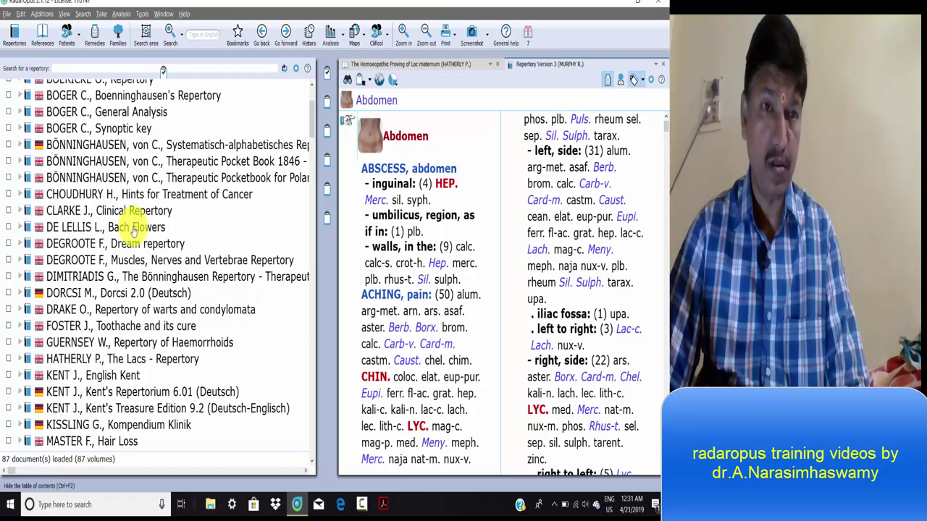
double_click(110, 229)
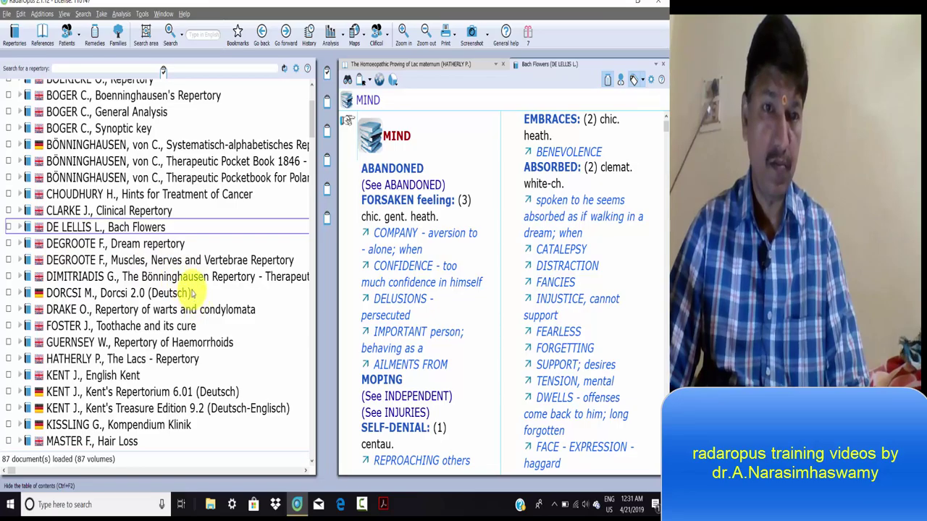
left_click(177, 362)
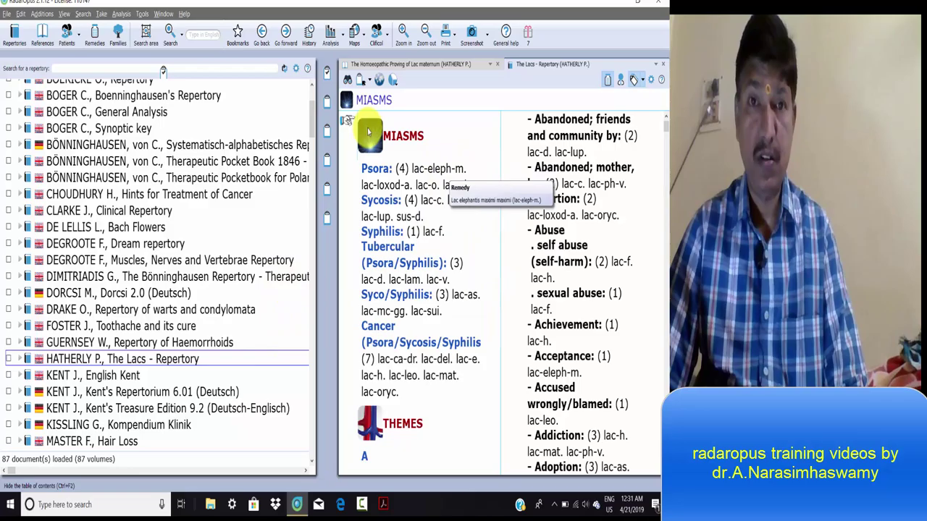
- Check The Lacs chapter navigation, then scroll THEMES down past Attractiveness to the B rubrics
left_click(348, 80)
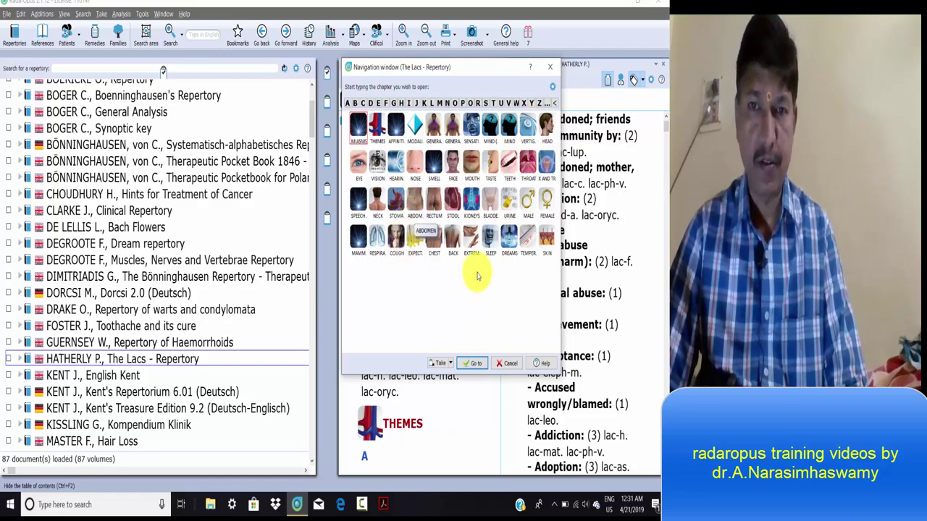
left_click(550, 67)
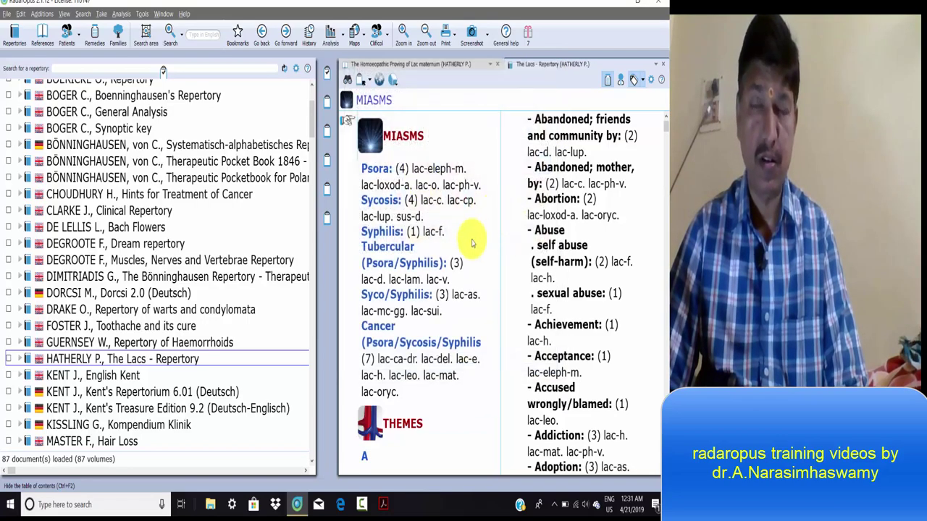
scroll(477, 246, "down", 10)
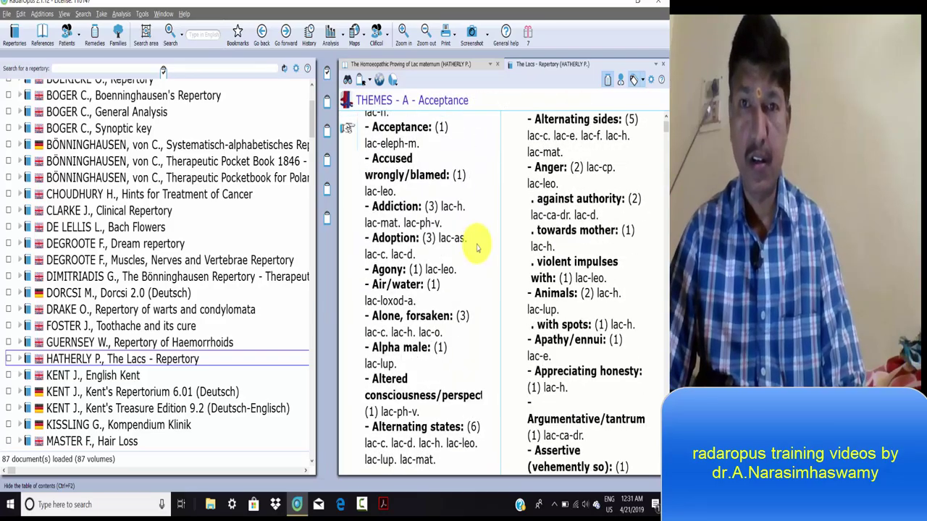
scroll(478, 246, "down", 5)
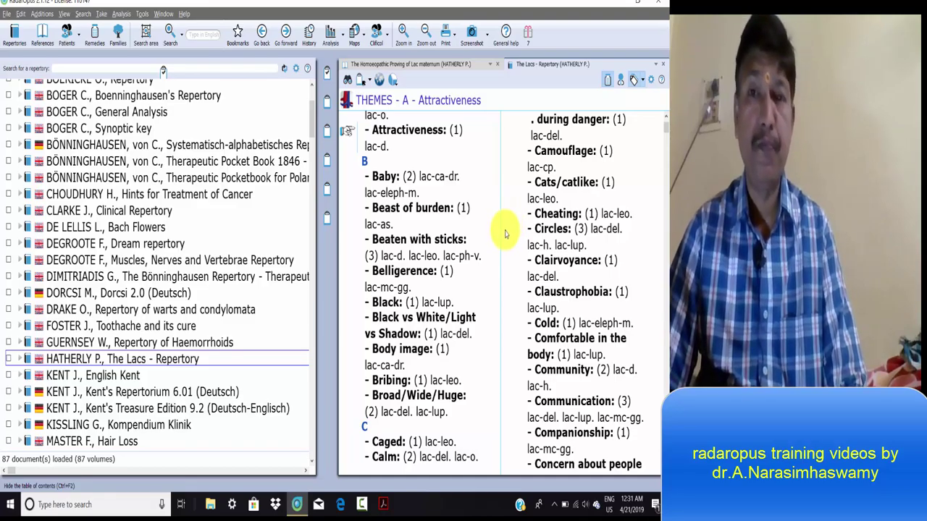
mouse_move(445, 185)
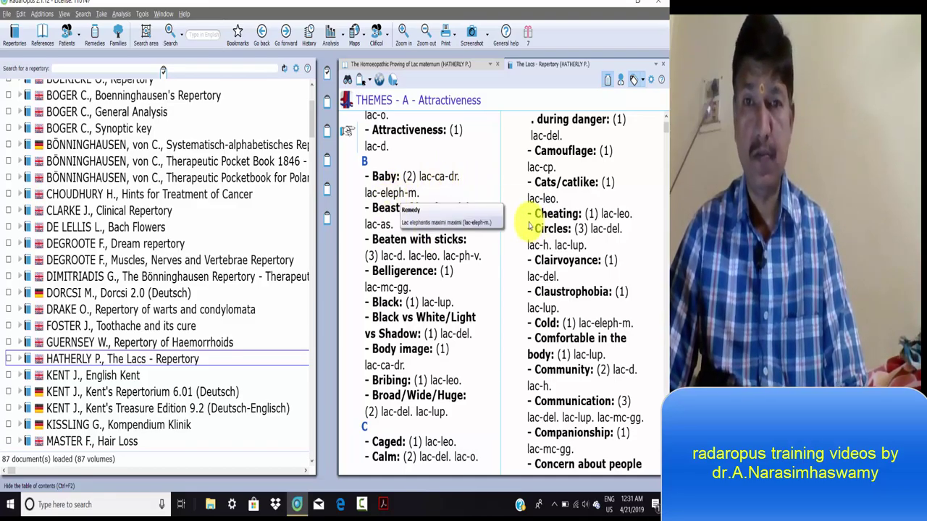